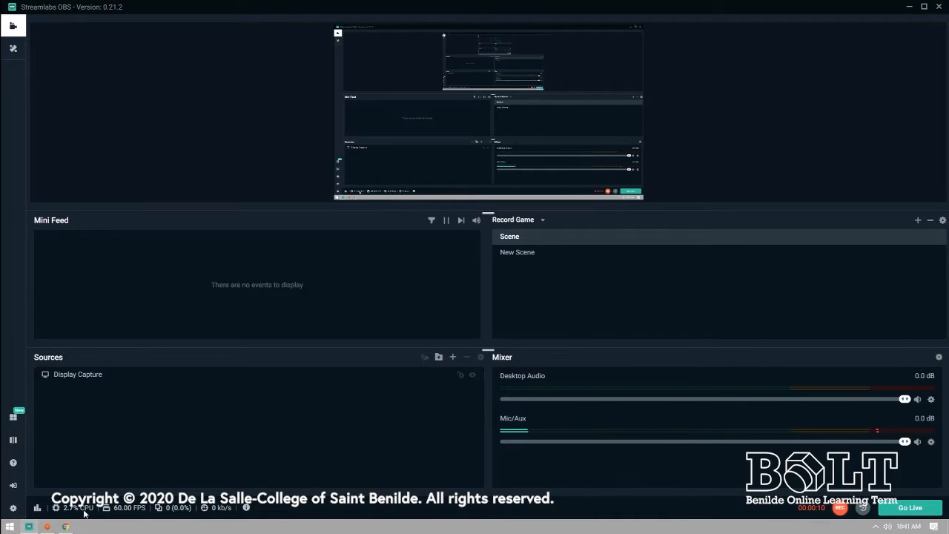
- Switch to Google Chrome and start the Windows download of Streamlabs from streamlabs.com
{"action": "mouse_move", "coordinate": [66, 527]}
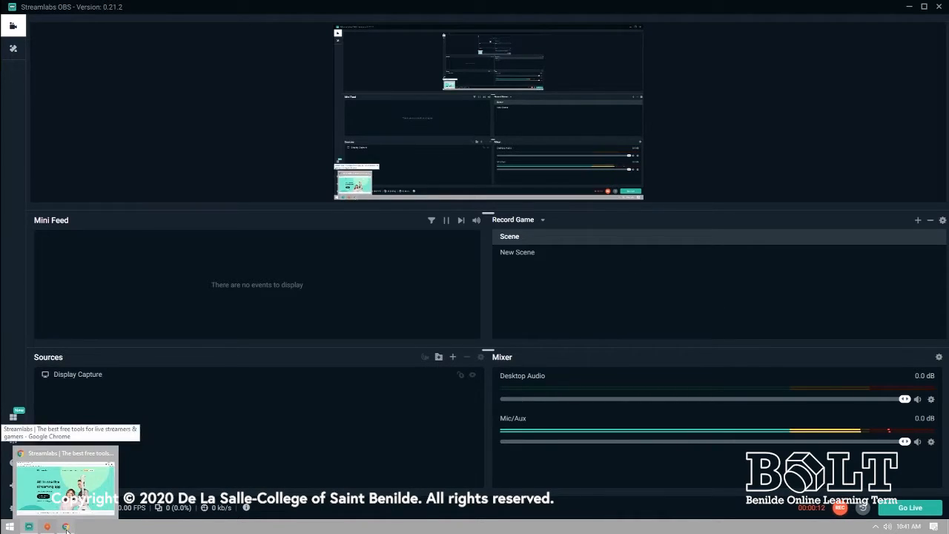
{"action": "left_click", "coordinate": [111, 511]}
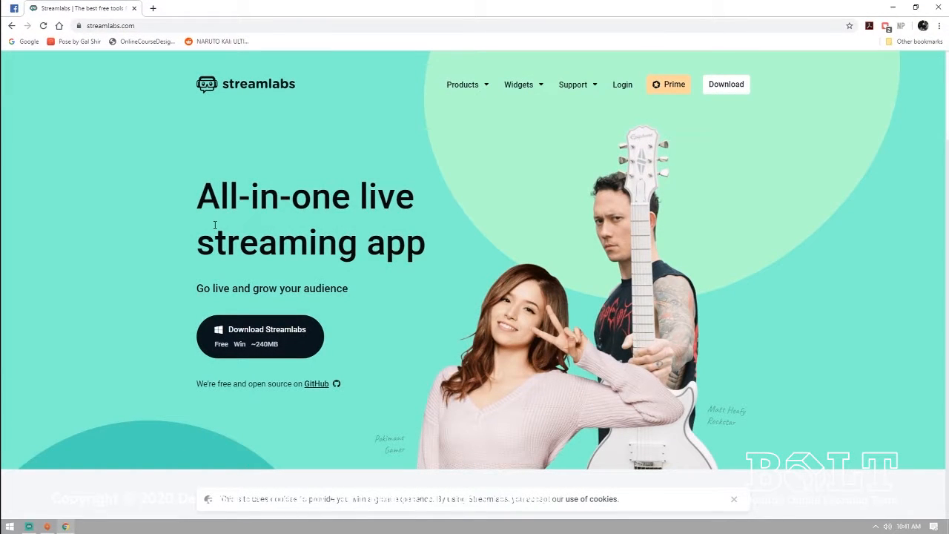
{"action": "left_click_drag", "start_coordinate": [146, 26], "coordinate": [97, 26]}
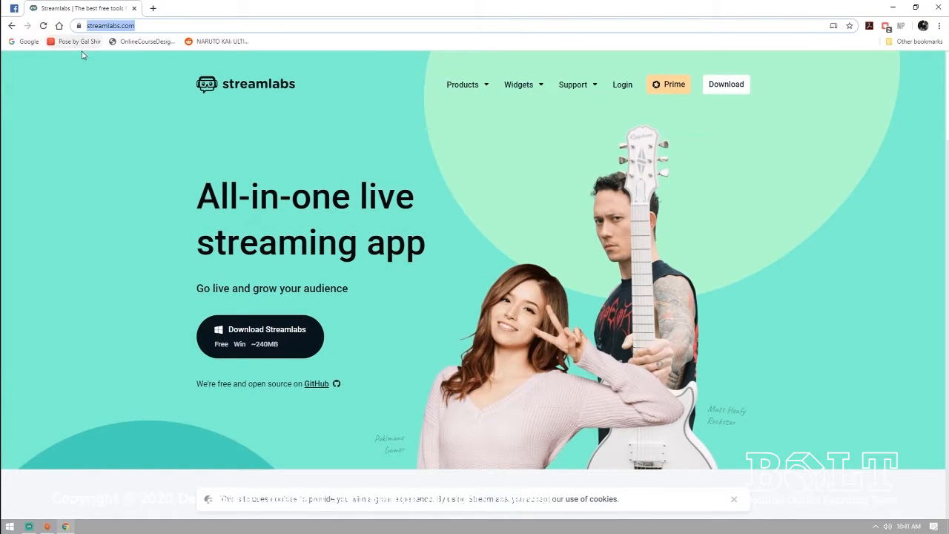
{"action": "left_click", "coordinate": [276, 346]}
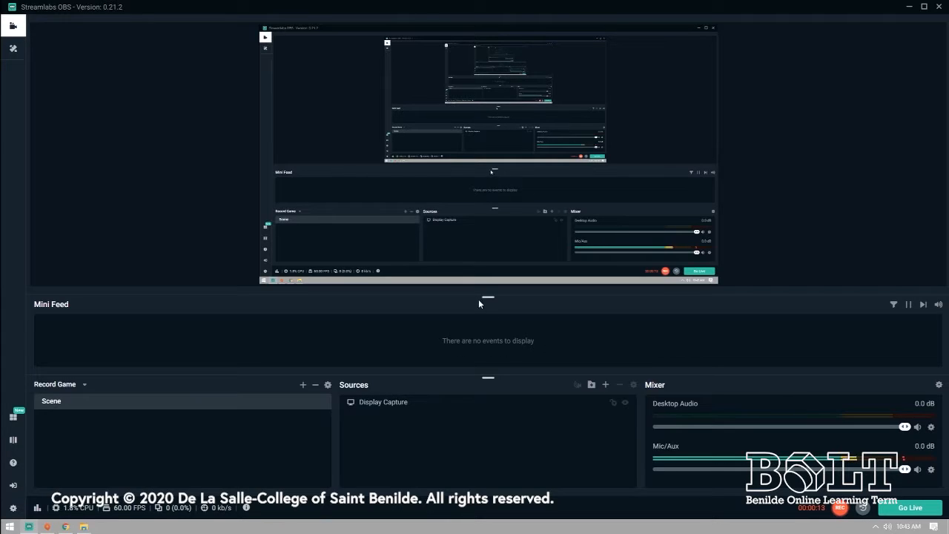
- Enlarge the scenes, sources and mixer area in Streamlabs OBS, and check the Windows audio playback device
{"action": "left_click_drag", "start_coordinate": [353, 378], "coordinate": [346, 345]}
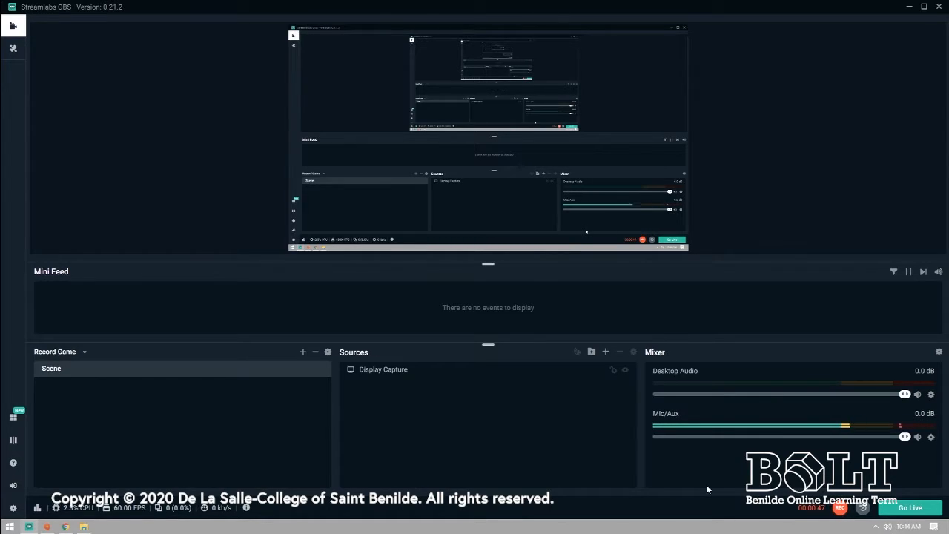
{"action": "left_click", "coordinate": [887, 527]}
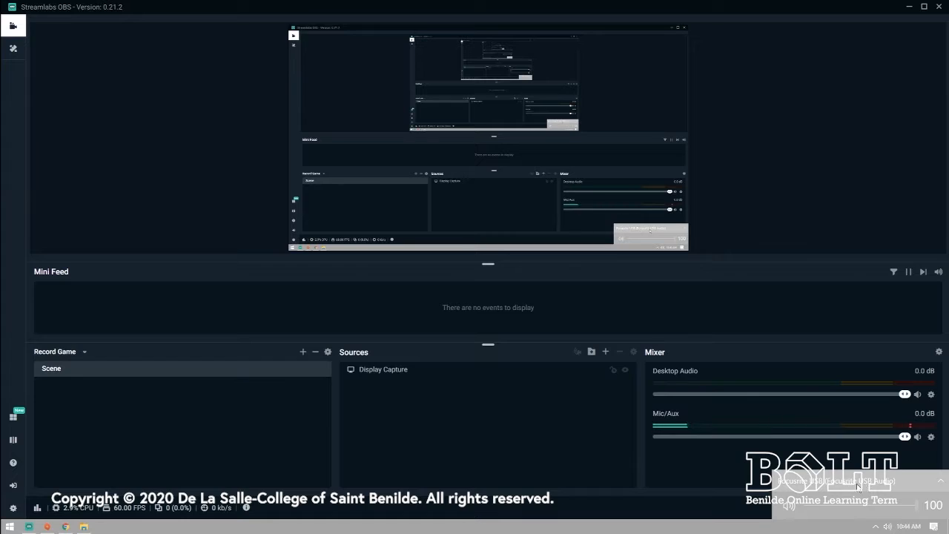
{"action": "left_click", "coordinate": [715, 448]}
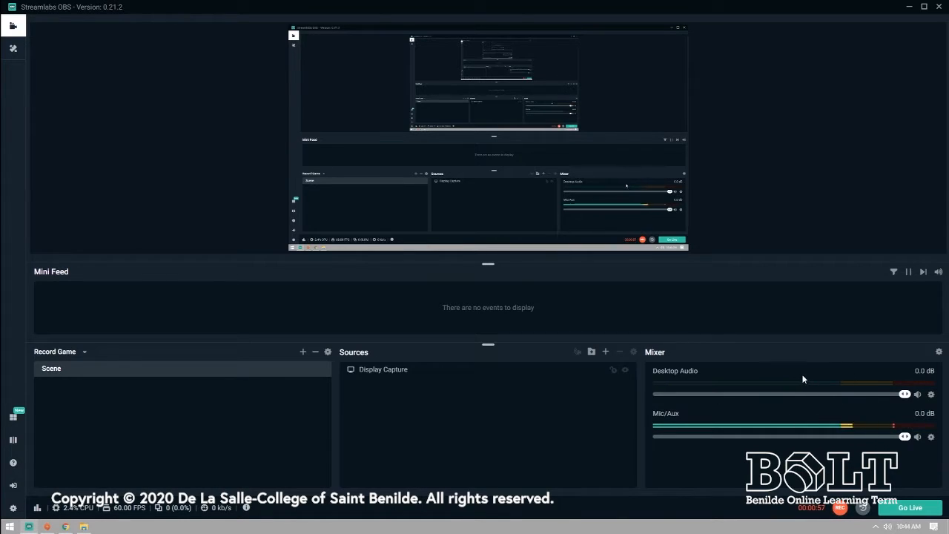
- Set the Desktop Audio capture device to Focusrite USB (Focusrite USB Audio) in its properties
{"action": "left_click", "coordinate": [931, 395]}
{"action": "left_click", "coordinate": [840, 288]}
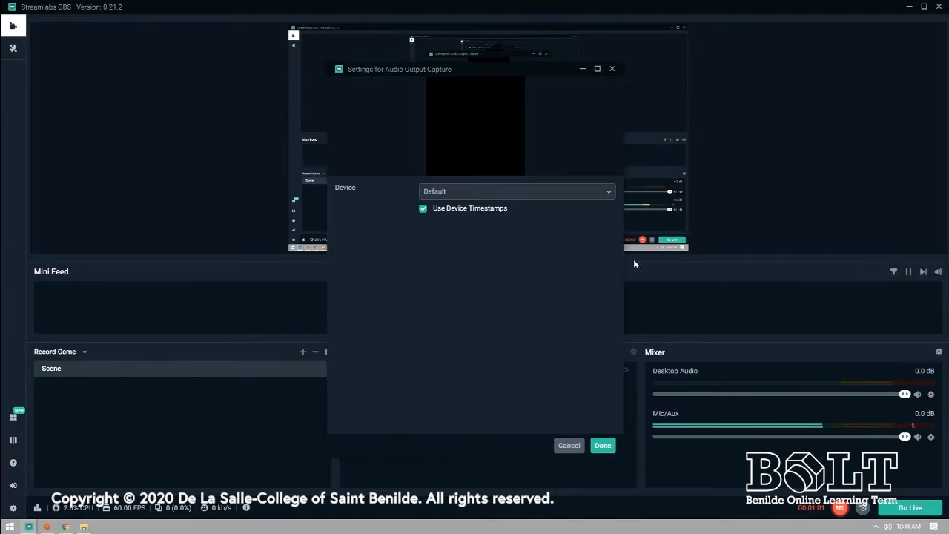
{"action": "left_click", "coordinate": [455, 191]}
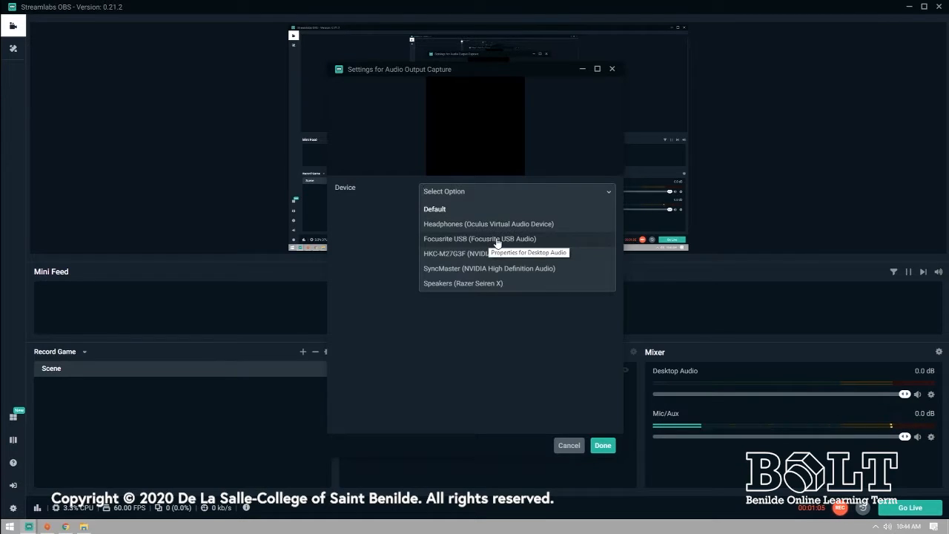
{"action": "left_click", "coordinate": [496, 240]}
{"action": "left_click", "coordinate": [603, 444]}
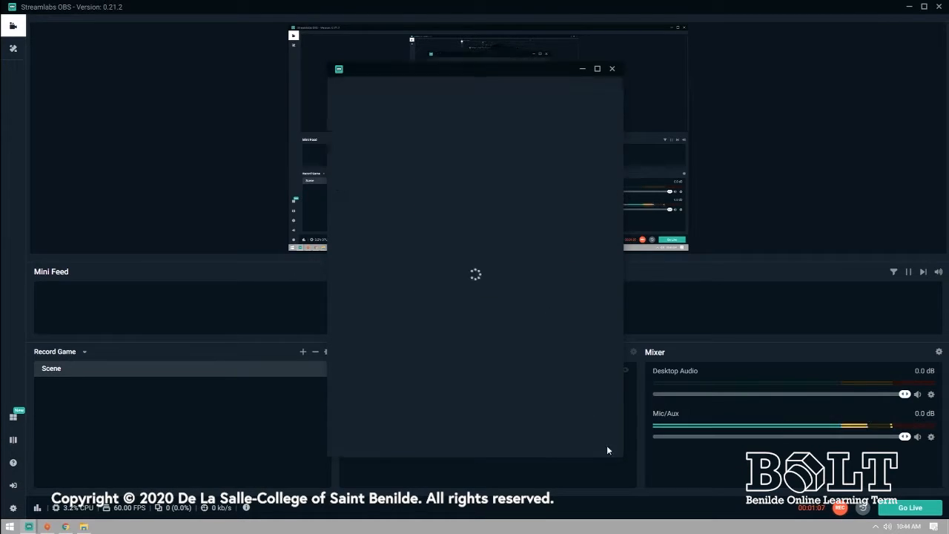
- Set the Mic/Aux capture device to Microphone (Razer Seiren X) in its properties
{"action": "left_click", "coordinate": [932, 437]}
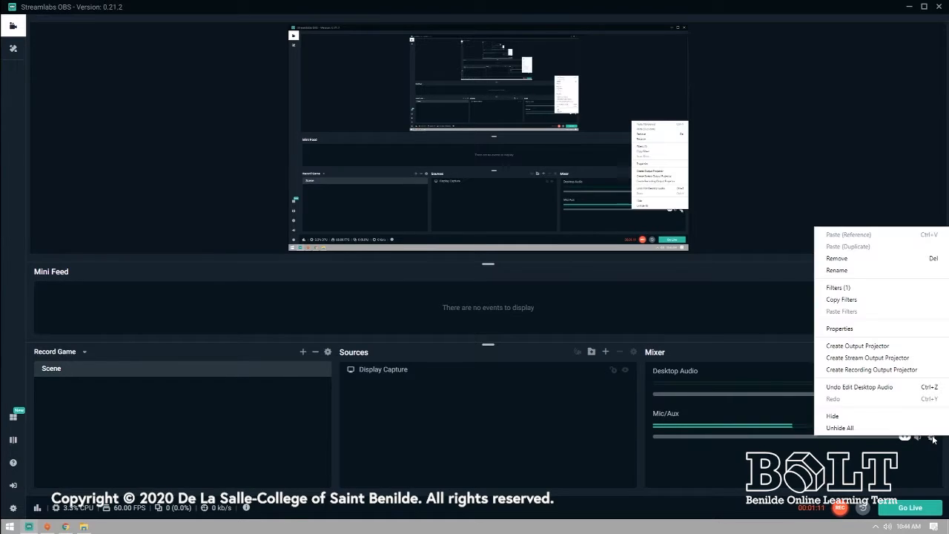
{"action": "left_click", "coordinate": [840, 328]}
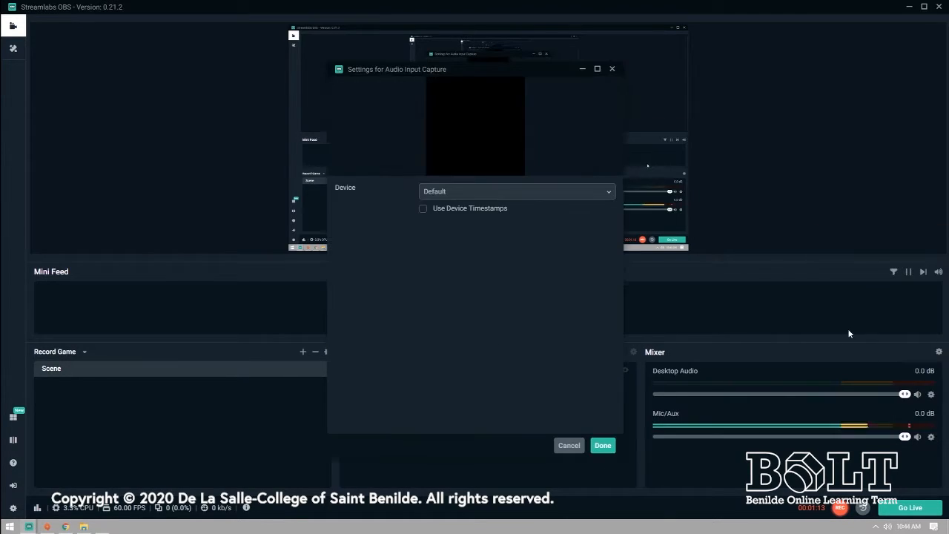
{"action": "left_click", "coordinate": [427, 195]}
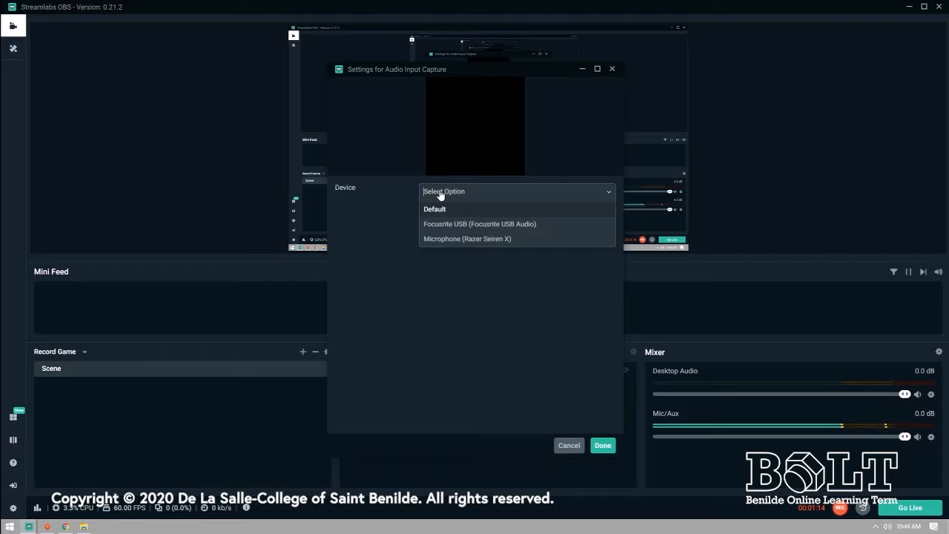
{"action": "left_click", "coordinate": [482, 241]}
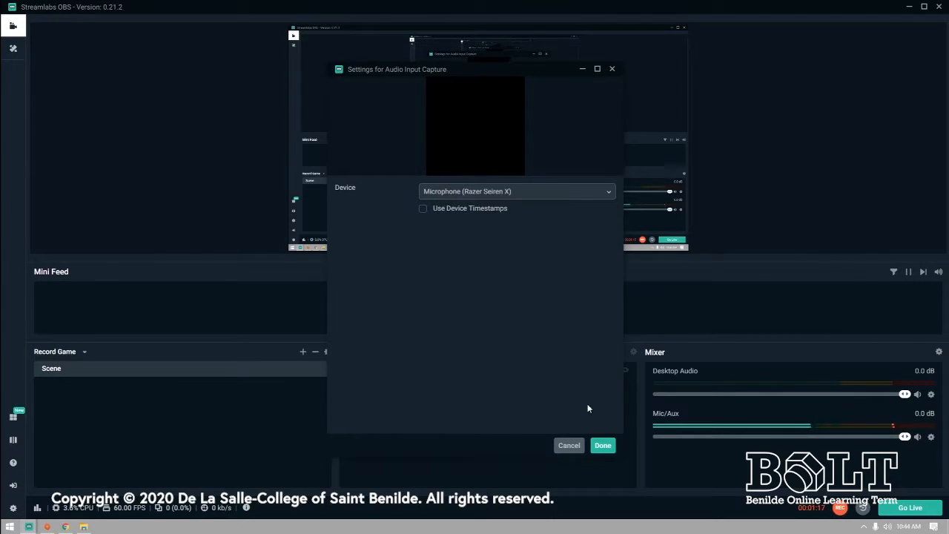
{"action": "left_click", "coordinate": [603, 446]}
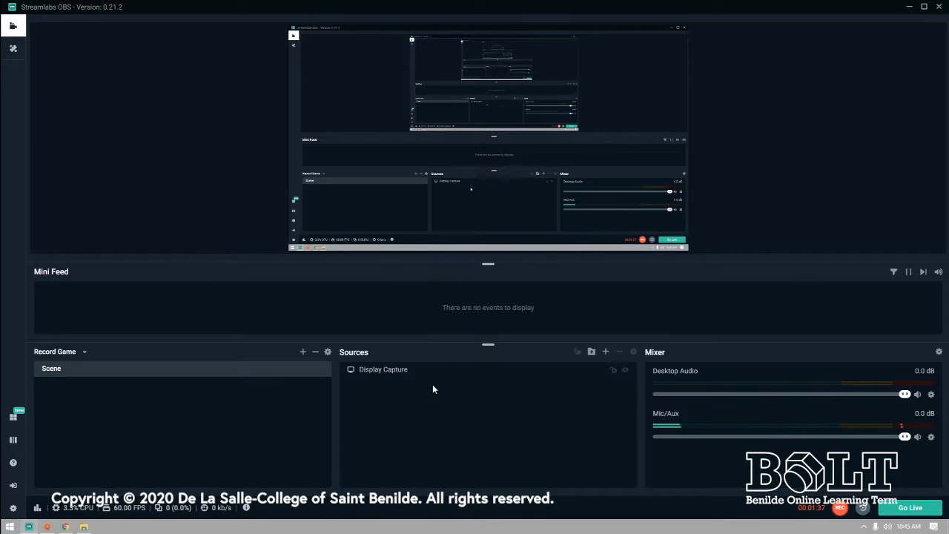
- Open the source list for the scene and examine the description of each standard source type, from Image to Audio Output Capture
{"action": "left_click", "coordinate": [605, 352]}
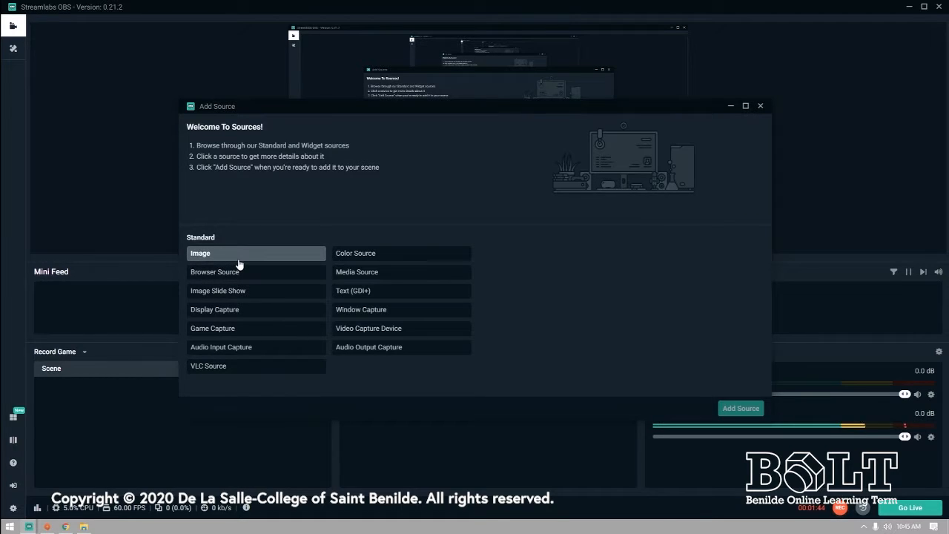
{"action": "left_click", "coordinate": [237, 259]}
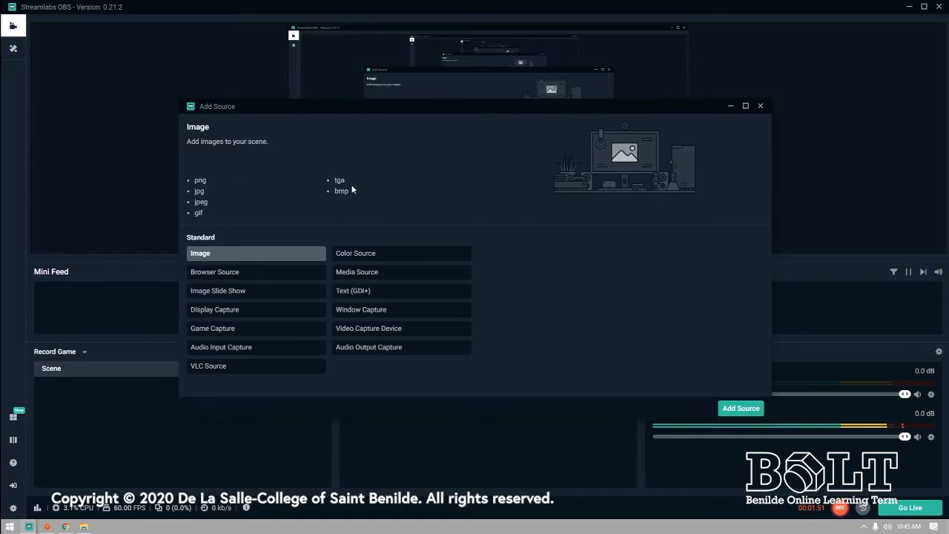
{"action": "left_click", "coordinate": [277, 275]}
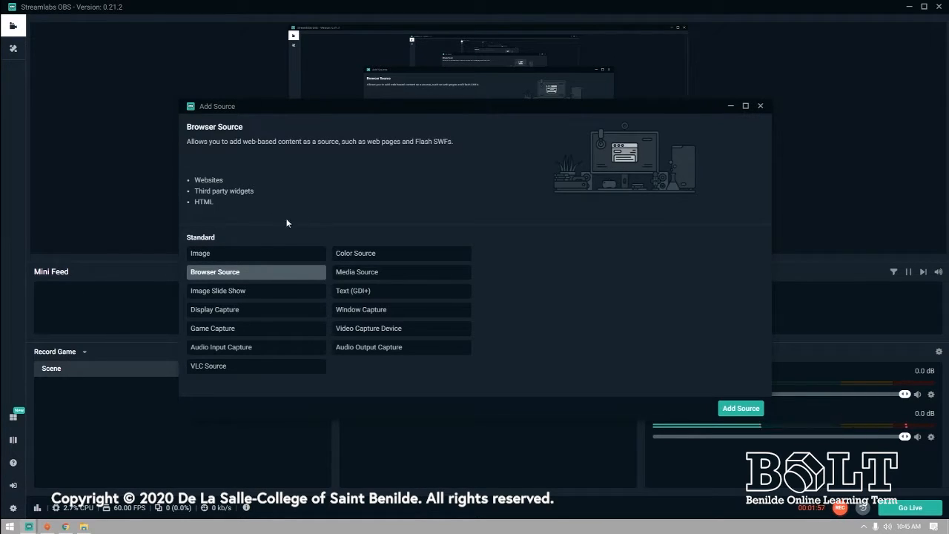
{"action": "left_click", "coordinate": [251, 292]}
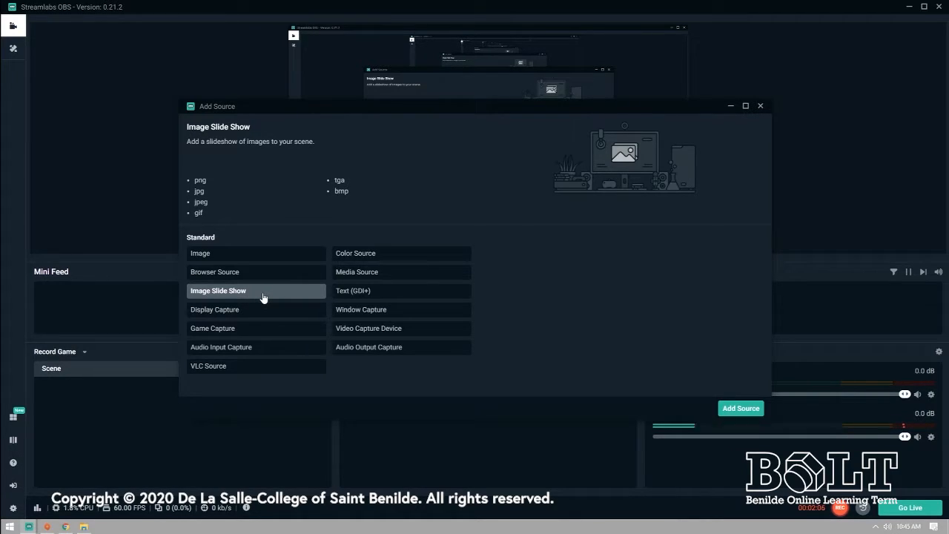
{"action": "left_click", "coordinate": [250, 317]}
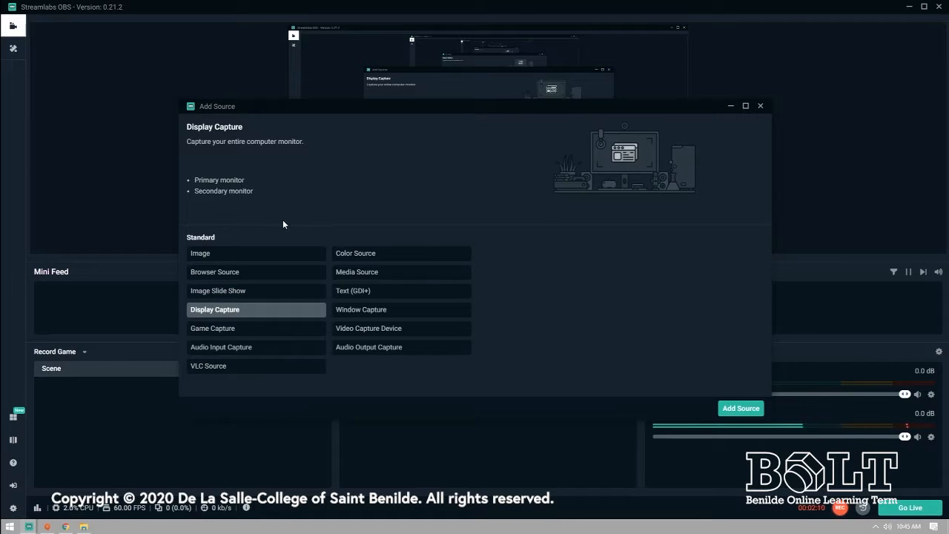
{"action": "left_click", "coordinate": [232, 334]}
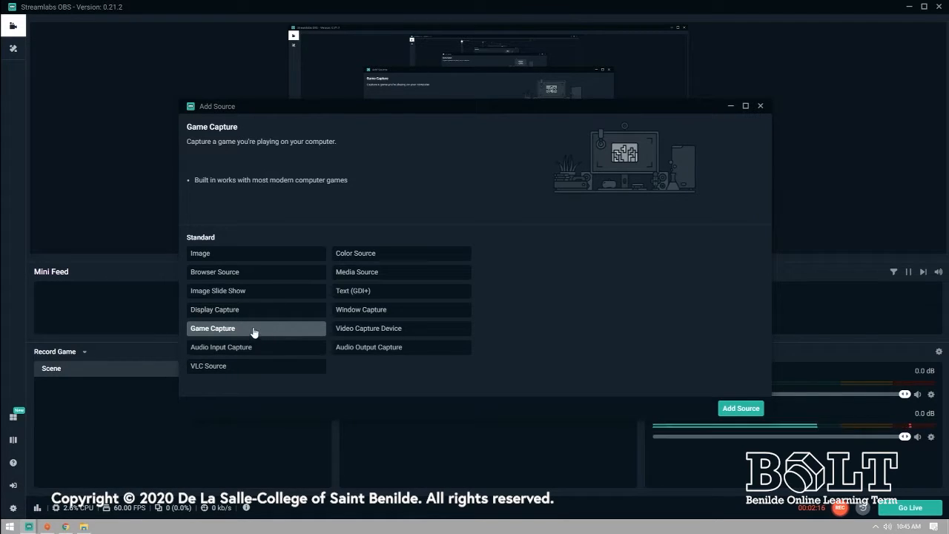
{"action": "left_click", "coordinate": [249, 350]}
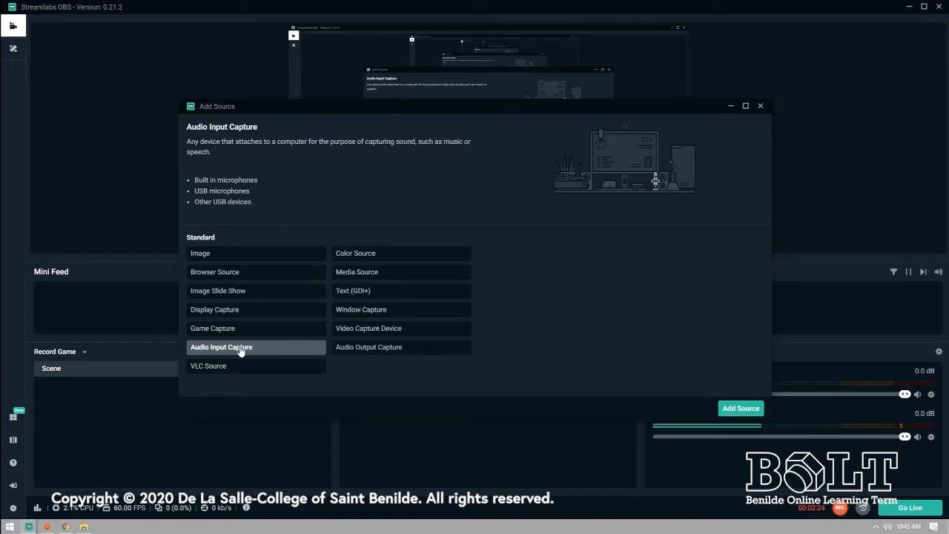
{"action": "left_click", "coordinate": [234, 371]}
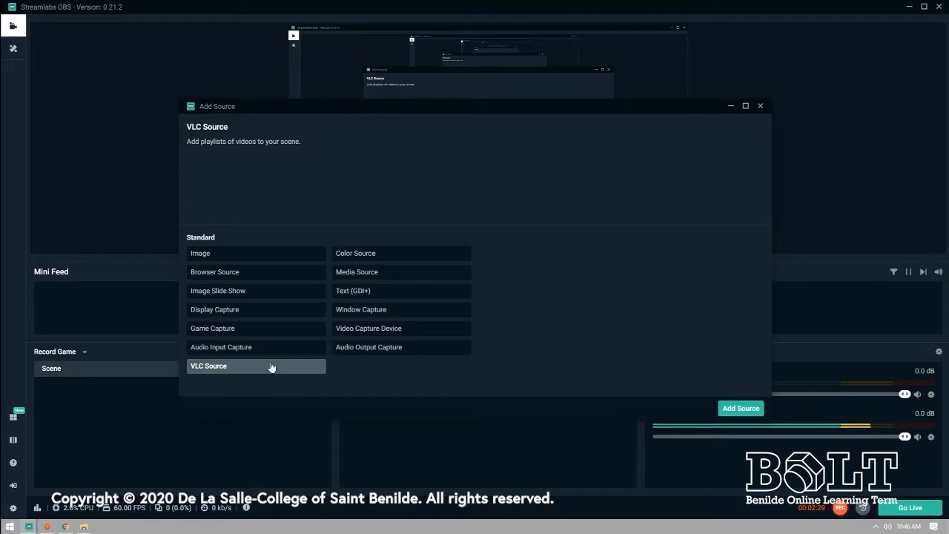
{"action": "left_click", "coordinate": [367, 260]}
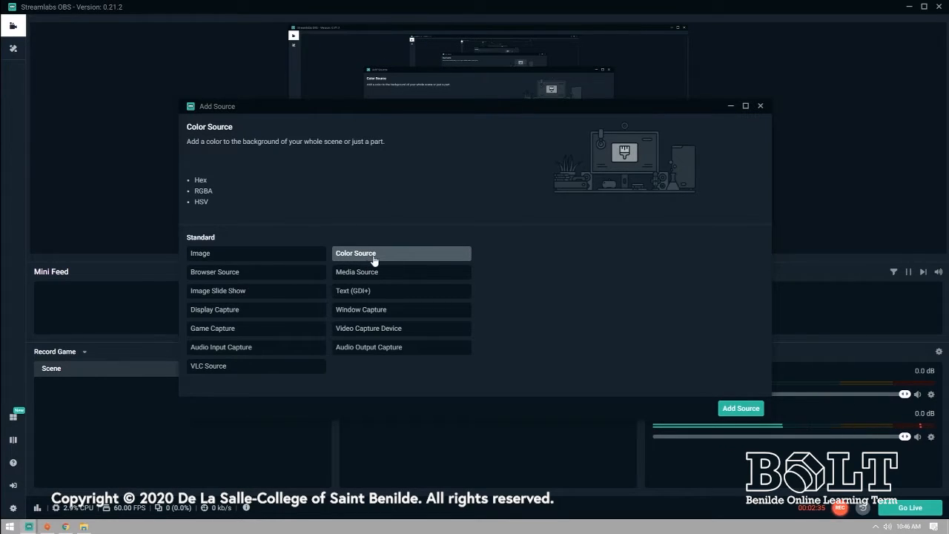
{"action": "left_click", "coordinate": [381, 274]}
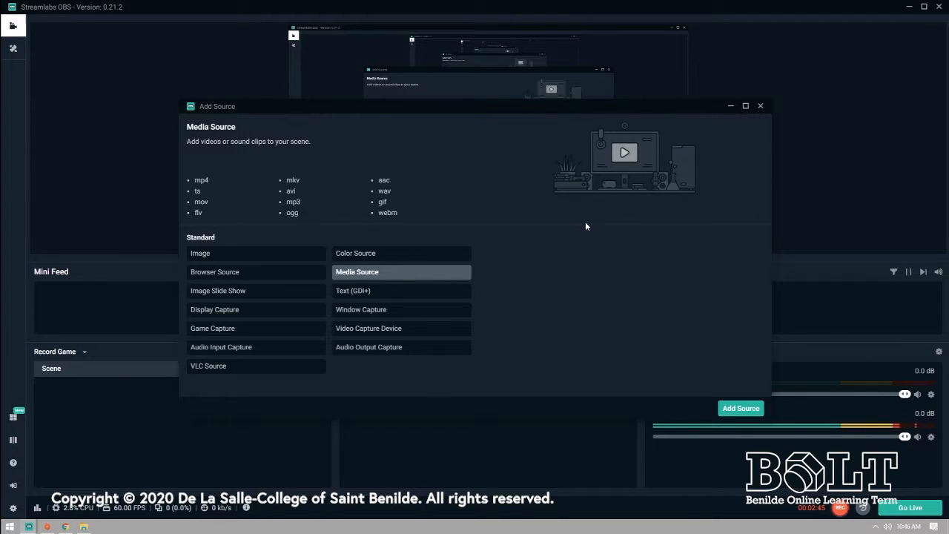
{"action": "left_click", "coordinate": [390, 292]}
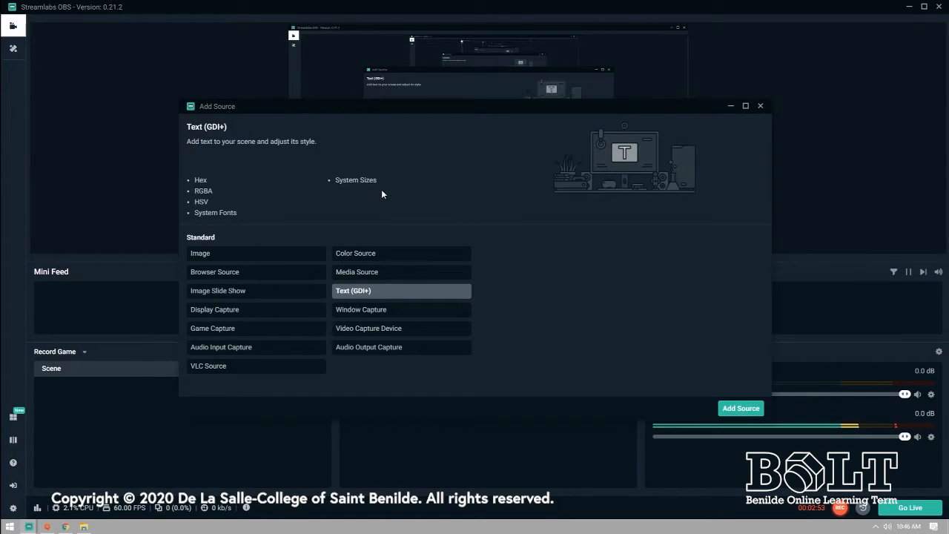
{"action": "left_click", "coordinate": [367, 311]}
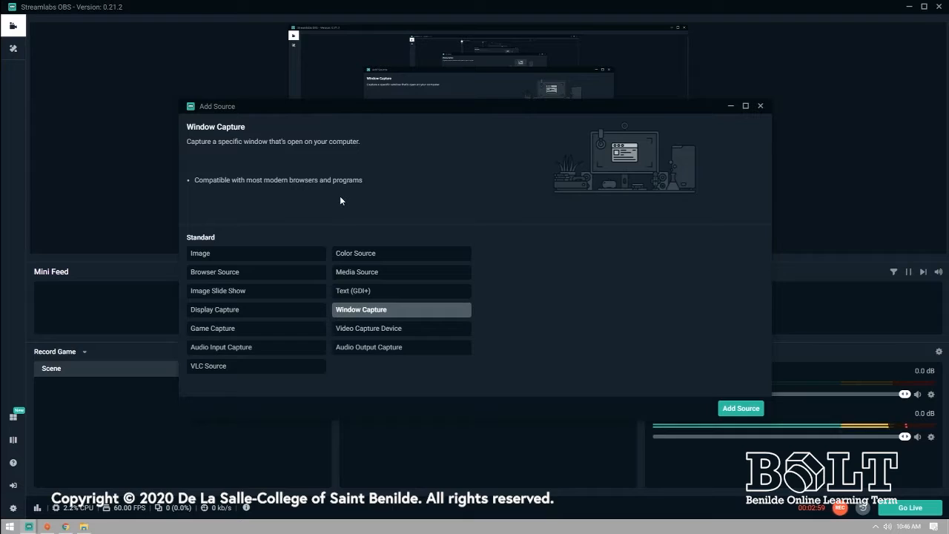
{"action": "left_click", "coordinate": [392, 330]}
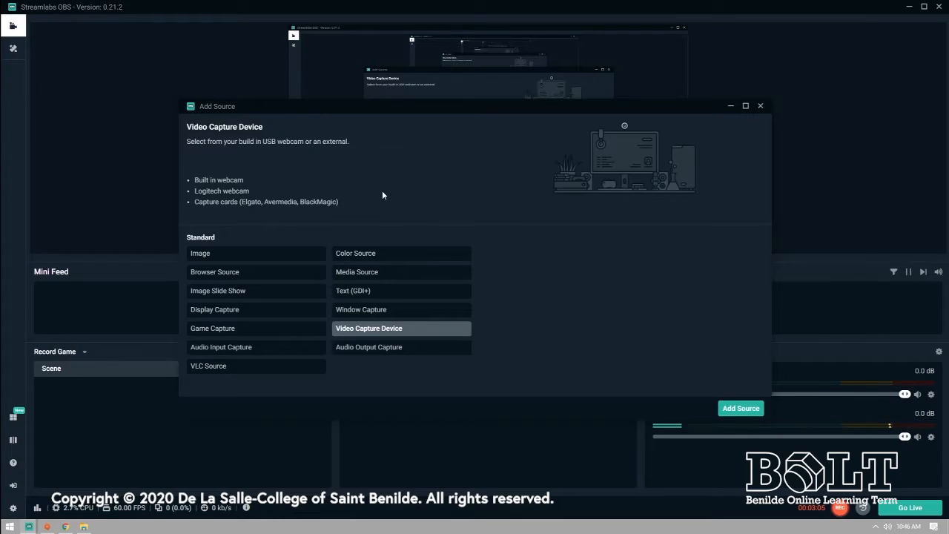
{"action": "left_click", "coordinate": [379, 348]}
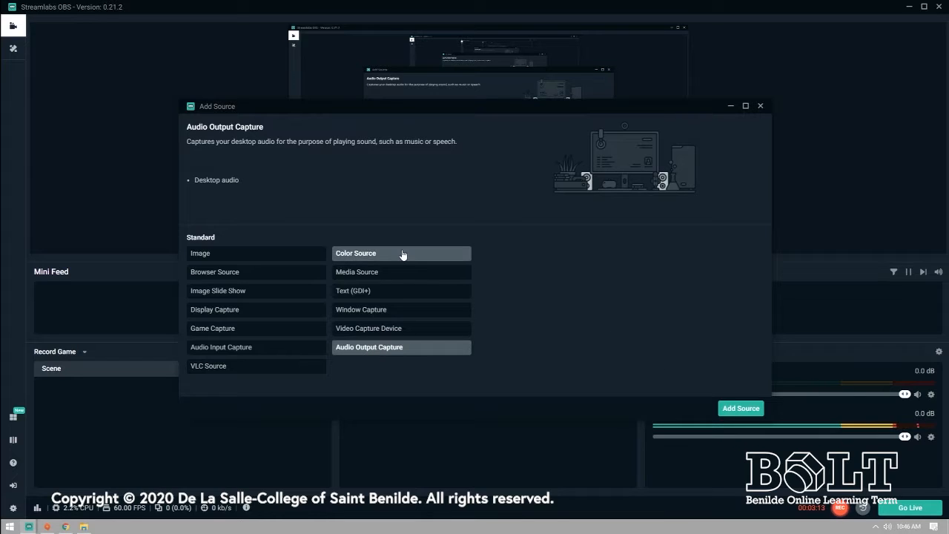
- Add a new Display Capture source to the scene instead of reusing the existing one
{"action": "left_click", "coordinate": [260, 312]}
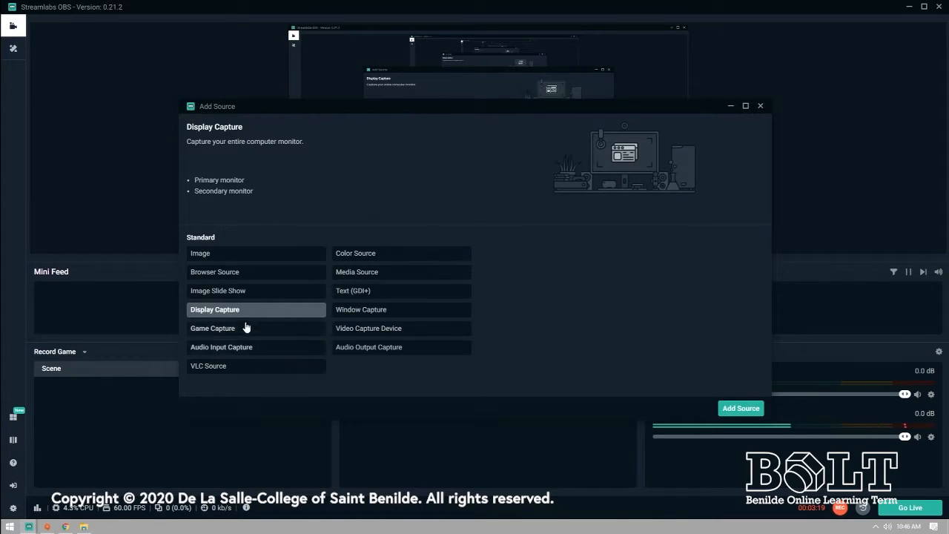
{"action": "left_click", "coordinate": [755, 409]}
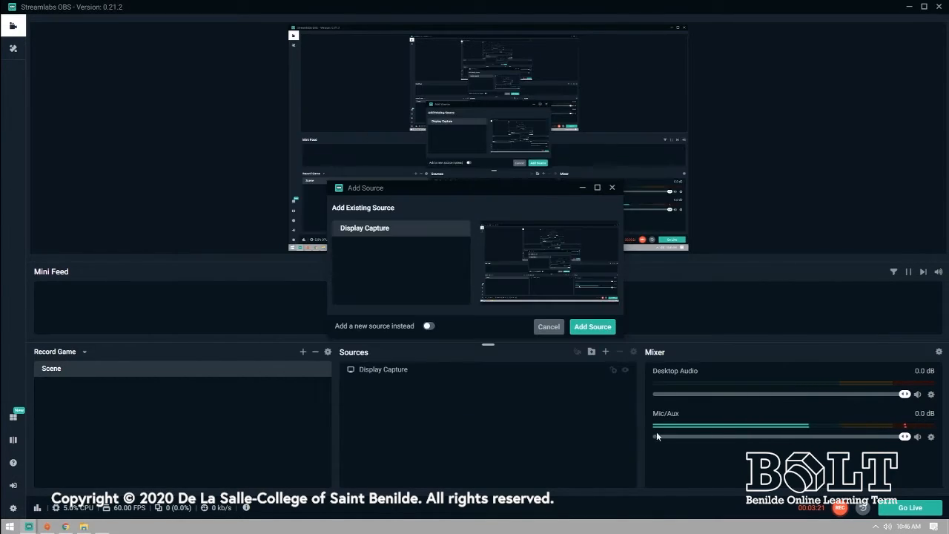
{"action": "left_click_drag", "start_coordinate": [396, 188], "coordinate": [344, 179]}
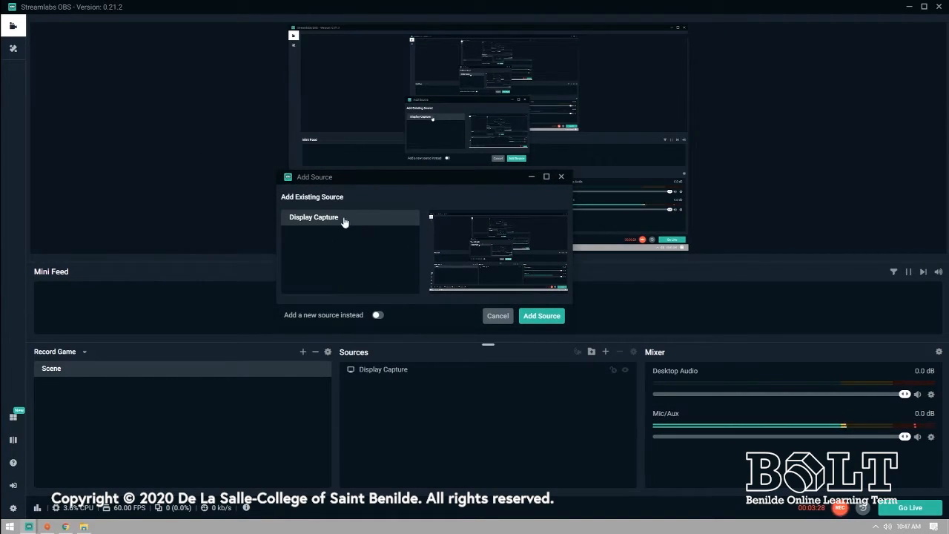
{"action": "left_click", "coordinate": [378, 315]}
{"action": "left_click", "coordinate": [557, 316]}
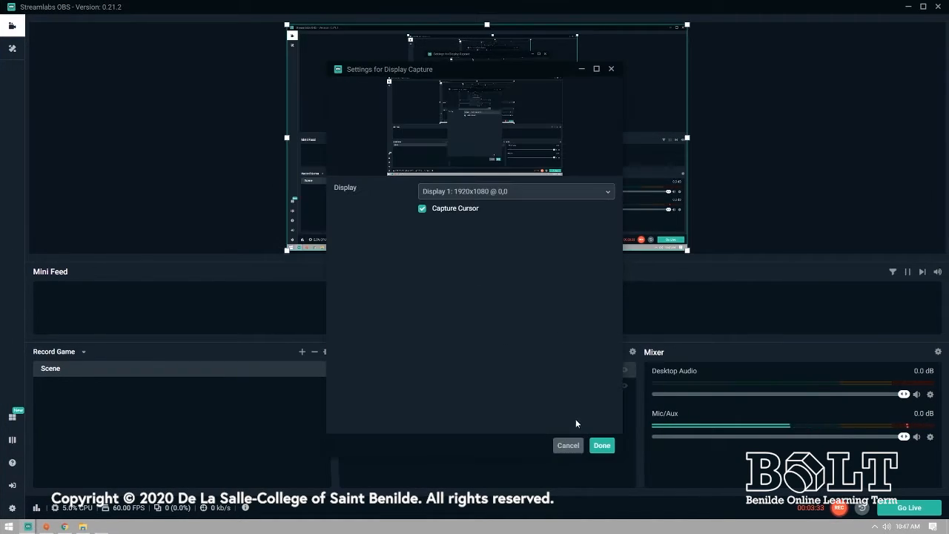
- Set the new source's display to Display 1: 1920x1080 @ 0,0, and delete the duplicate Display Capture source
{"action": "left_click", "coordinate": [482, 192]}
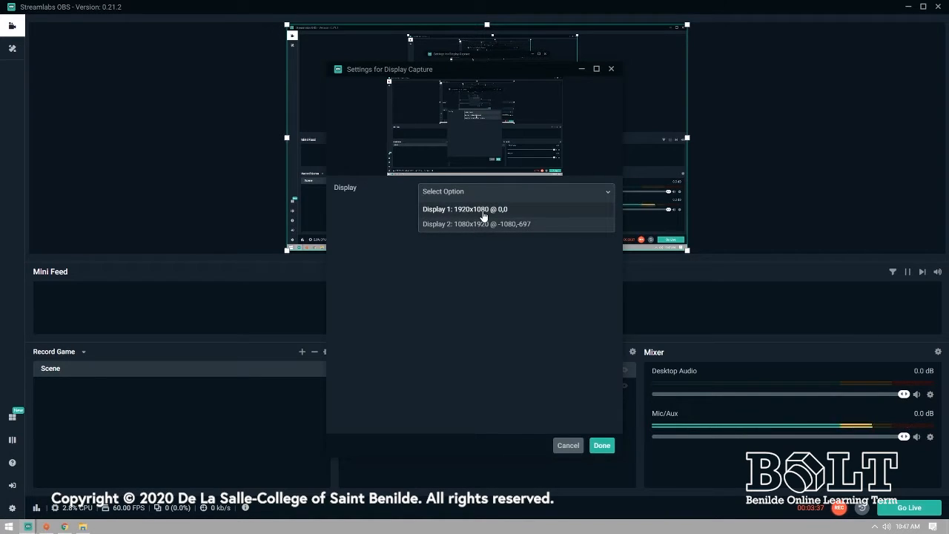
{"action": "left_click", "coordinate": [484, 211]}
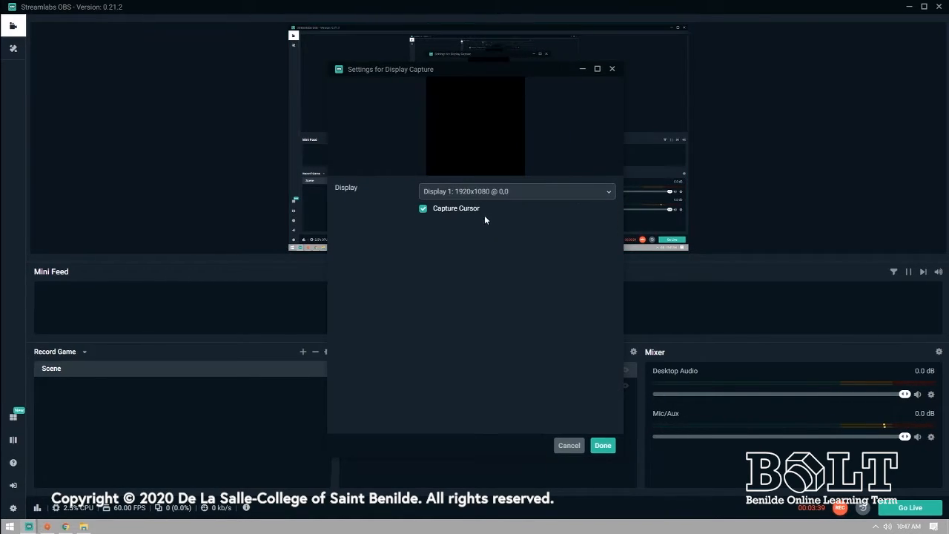
{"action": "left_click", "coordinate": [479, 192]}
{"action": "left_click", "coordinate": [481, 209]}
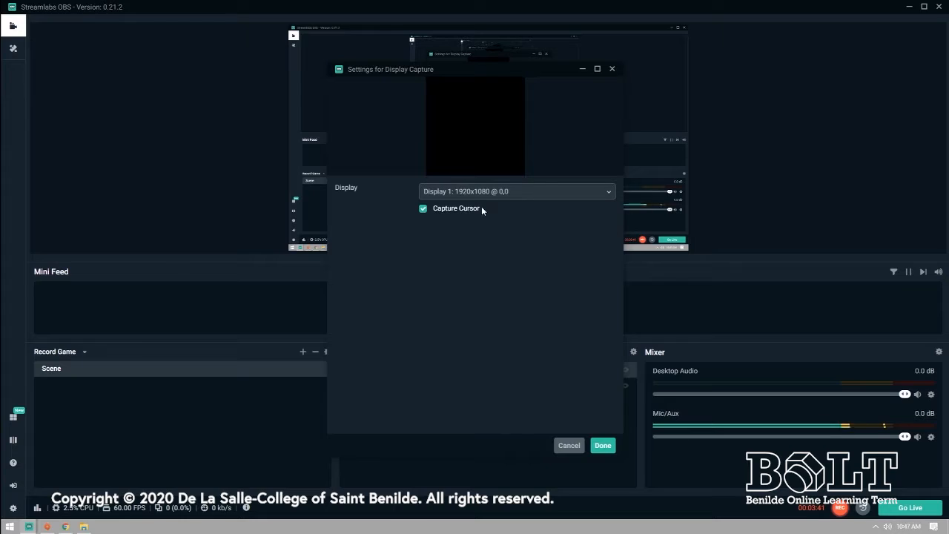
{"action": "left_click", "coordinate": [602, 447]}
{"action": "key", "text": "Delete"}
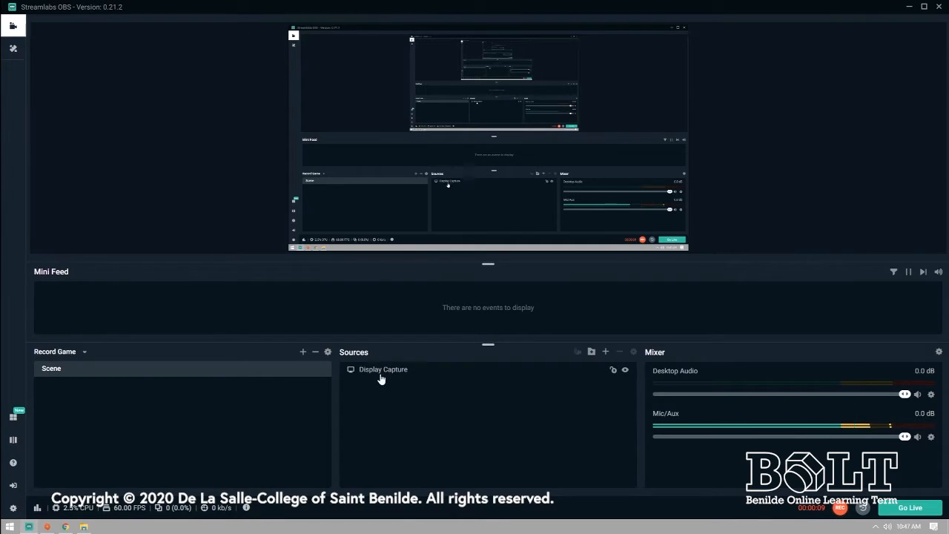
- Add a Video Capture Device source named webcam to the scene
{"action": "left_click", "coordinate": [606, 353]}
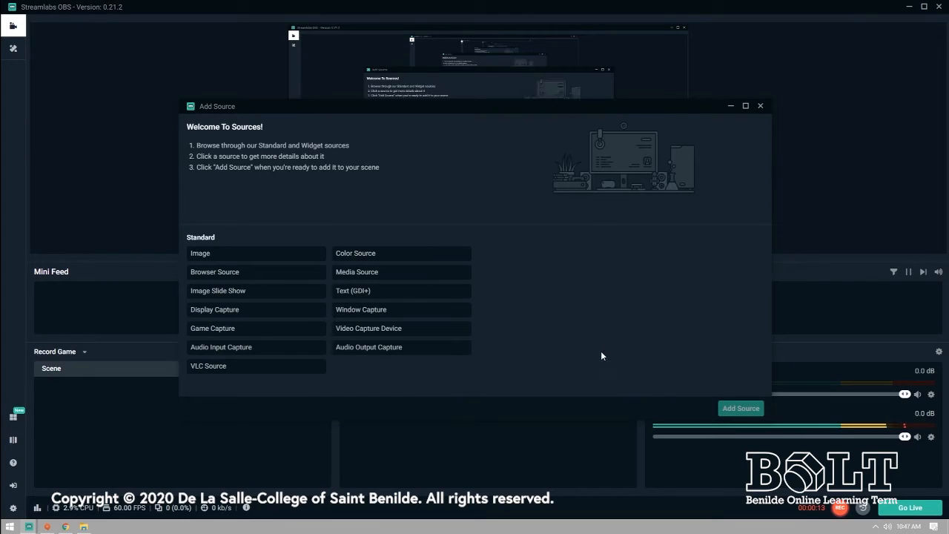
{"action": "left_click", "coordinate": [382, 329]}
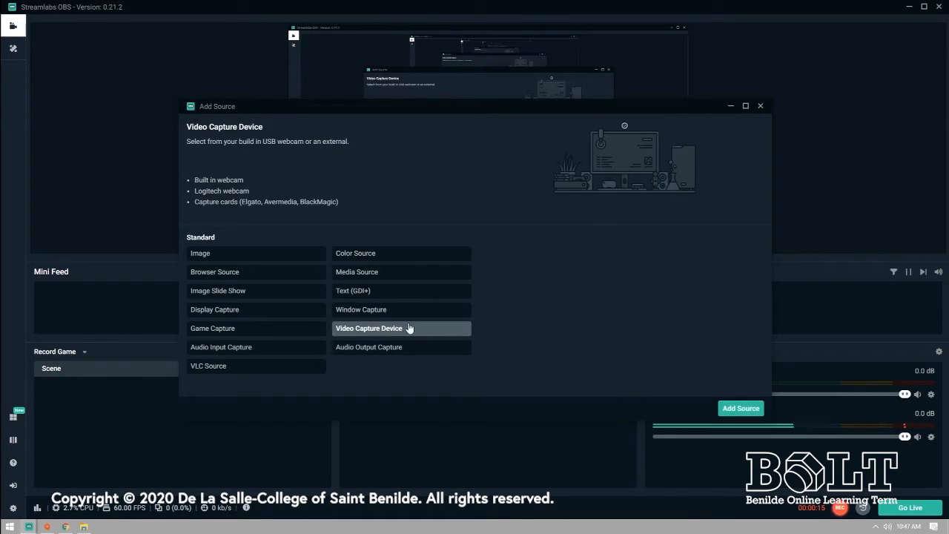
{"action": "left_click", "coordinate": [732, 406]}
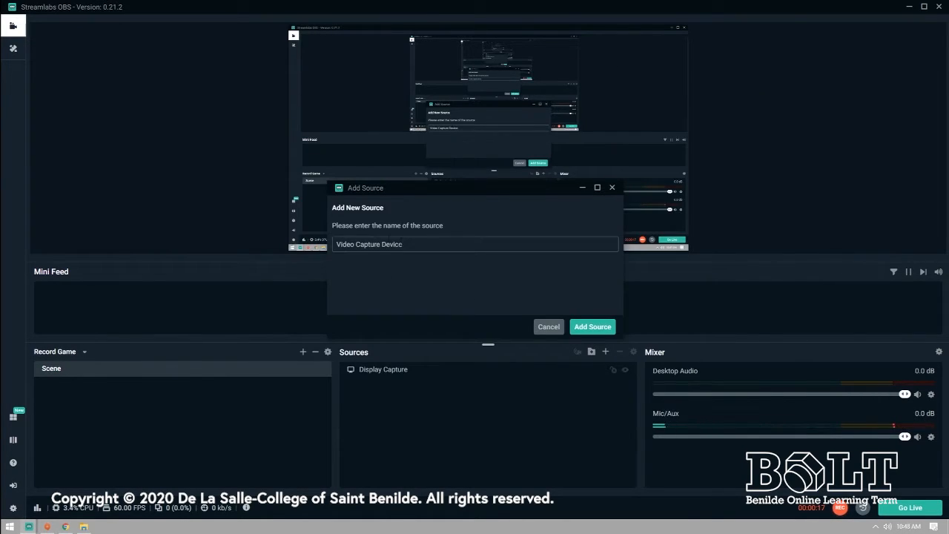
{"action": "type", "text": "webca"}
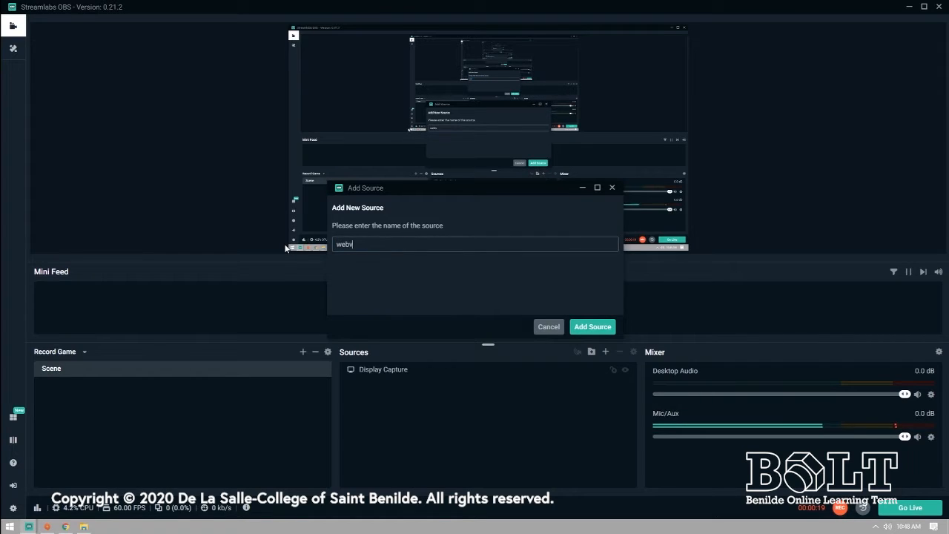
{"action": "type", "text": "m"}
{"action": "left_click", "coordinate": [572, 332]}
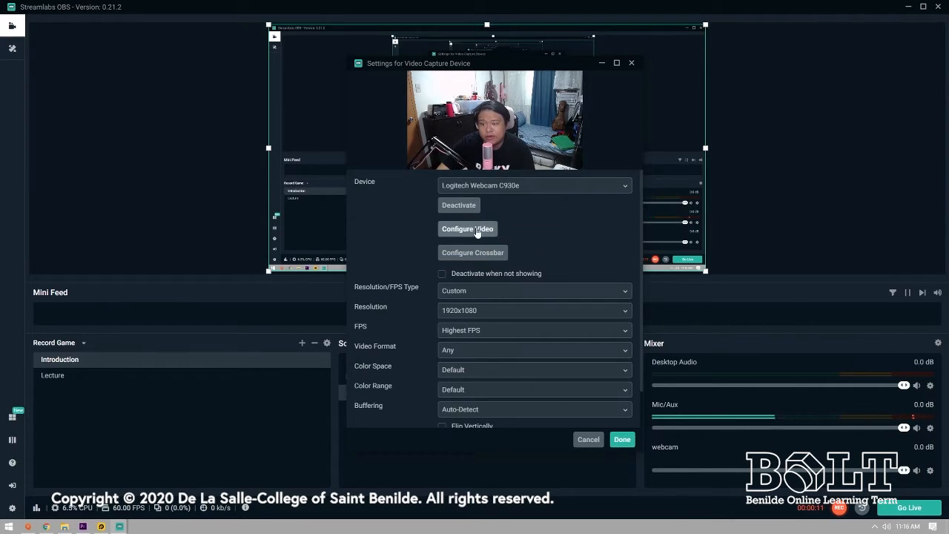
- Set the webcam's Resolution/FPS Type to Custom at 1920x1080, and place its image in the lower-left corner of the canvas
{"action": "left_click", "coordinate": [468, 292]}
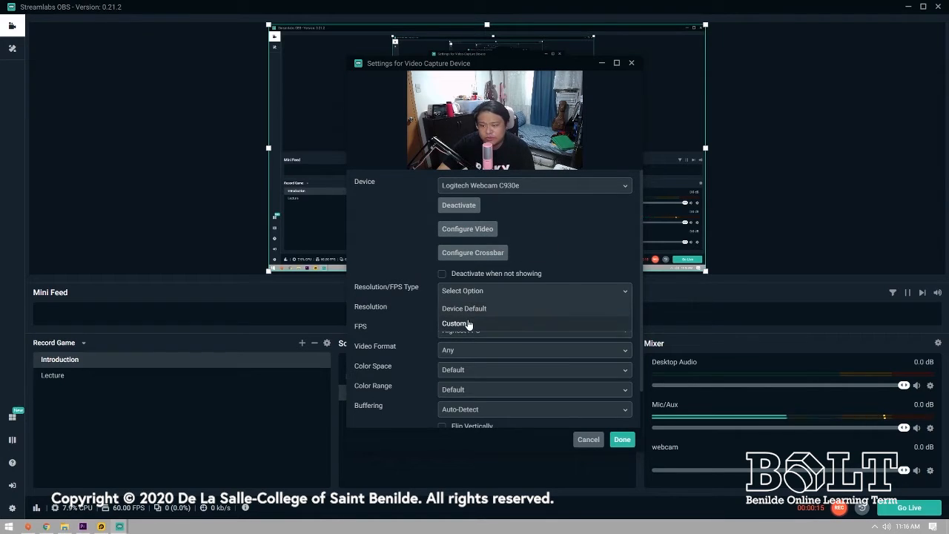
{"action": "left_click", "coordinate": [468, 324]}
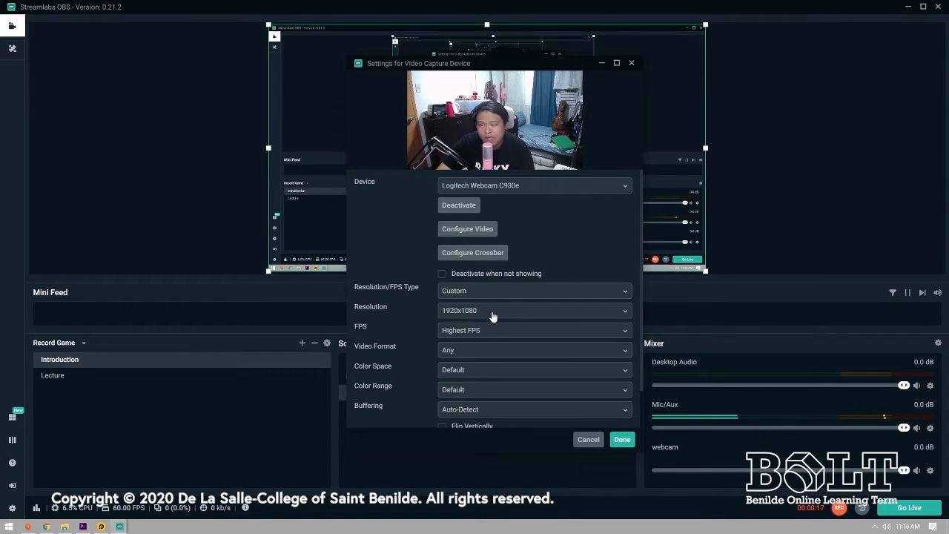
{"action": "left_click", "coordinate": [493, 314]}
{"action": "left_click", "coordinate": [556, 244]}
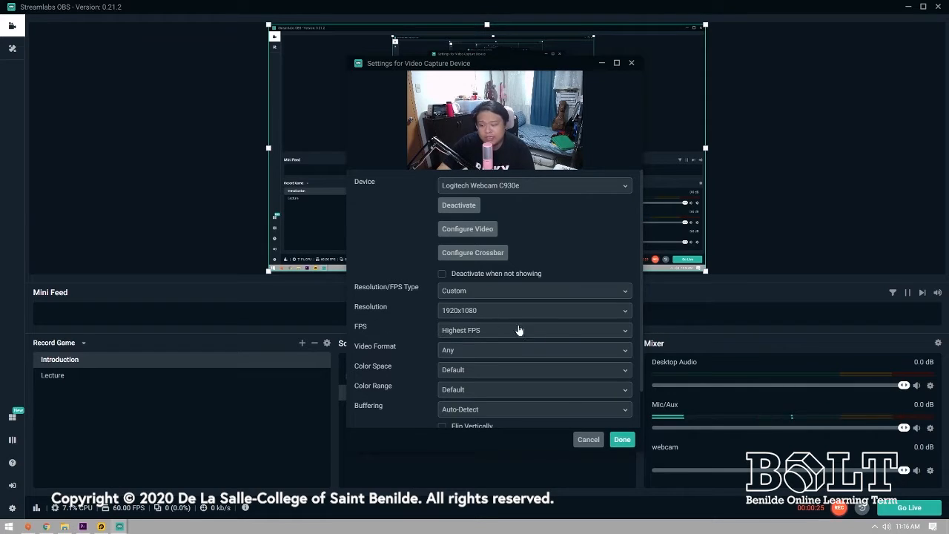
{"action": "left_click", "coordinate": [622, 440]}
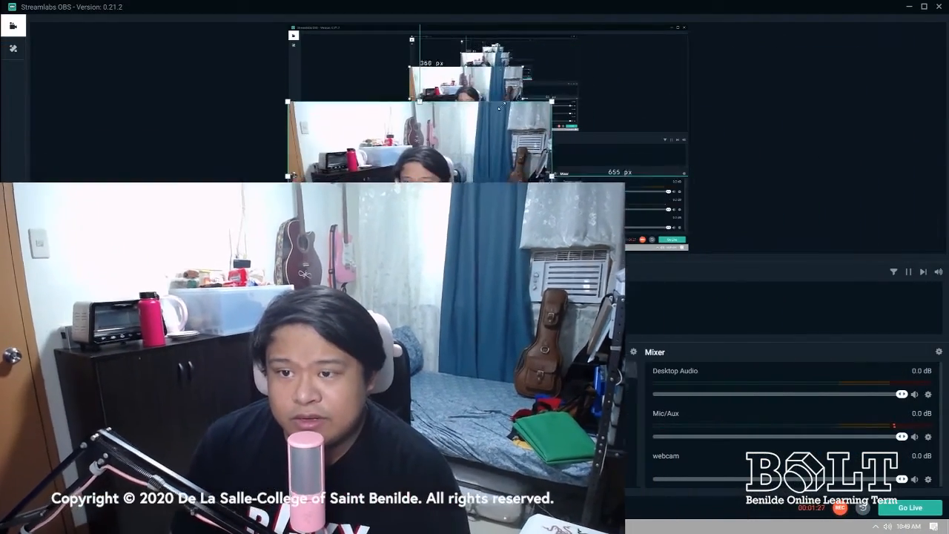
{"action": "left_click_drag", "start_coordinate": [499, 105], "coordinate": [323, 206]}
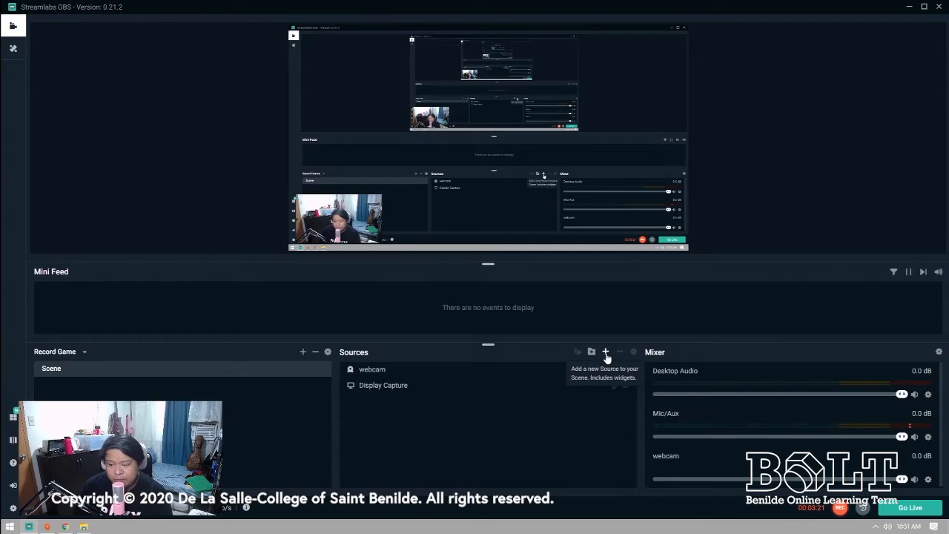
- Add an Image source with its default name and load the Benilde Animation Program logo file
{"action": "left_click", "coordinate": [606, 353]}
{"action": "left_click", "coordinate": [222, 254]}
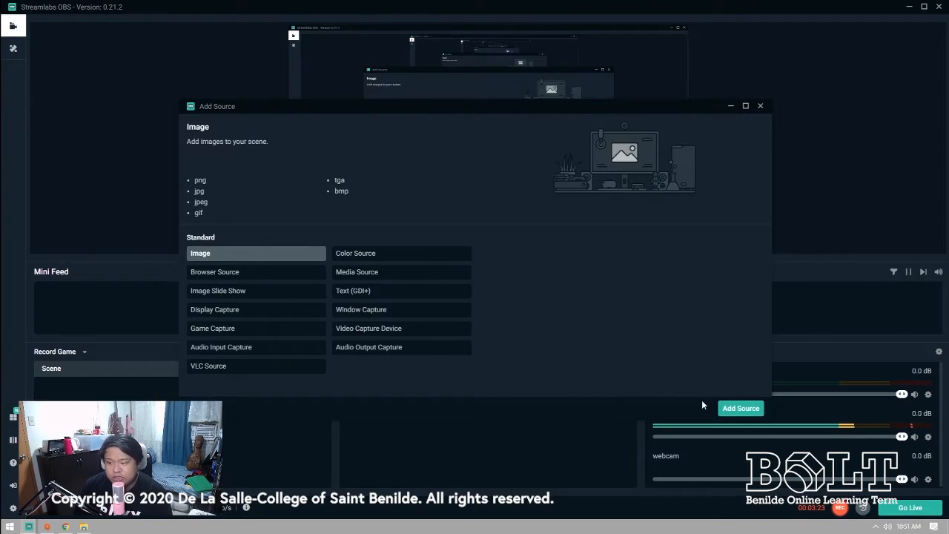
{"action": "left_click", "coordinate": [741, 408]}
{"action": "left_click", "coordinate": [577, 327]}
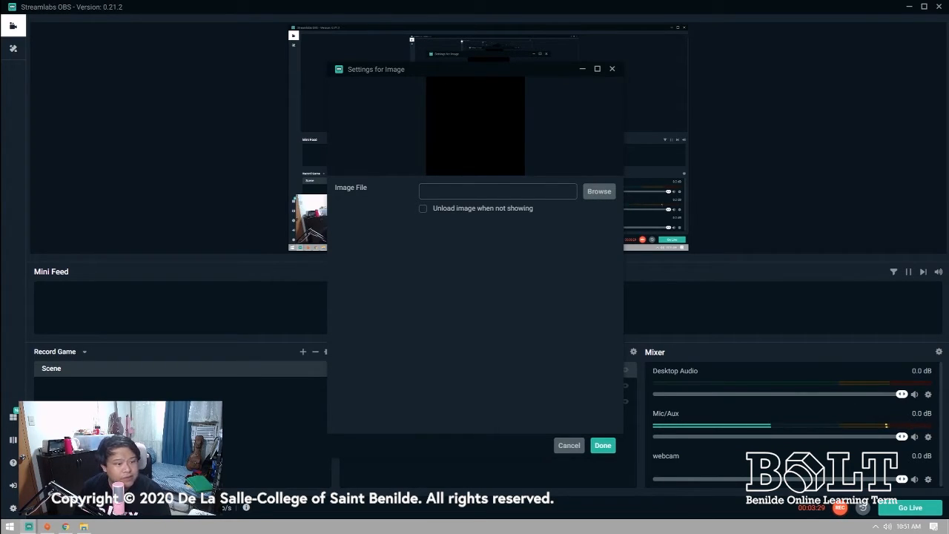
{"action": "key", "text": "Return"}
{"action": "left_click", "coordinate": [602, 445]}
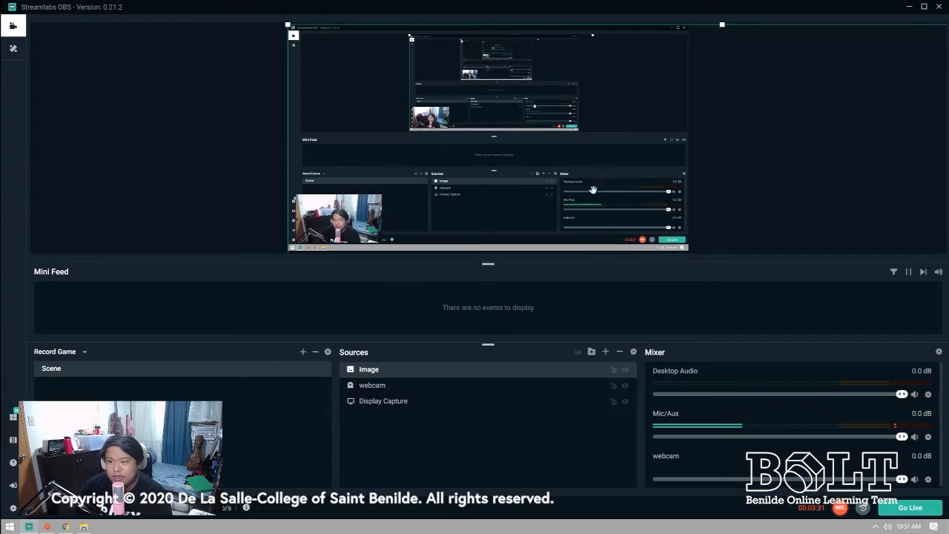
- Shrink the Benilde Animation Program logo and place it in the upper-right corner of the canvas
{"action": "left_click_drag", "start_coordinate": [597, 145], "coordinate": [527, 144]}
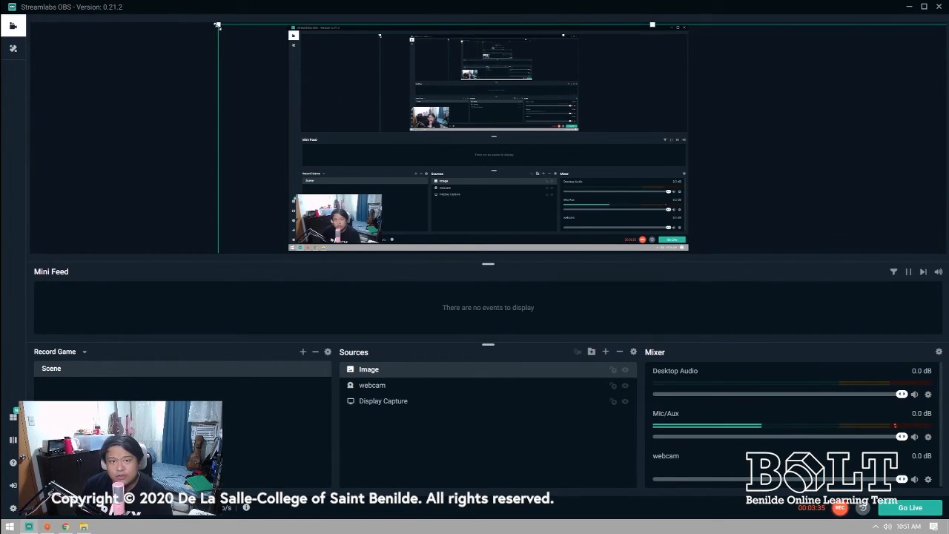
{"action": "left_click_drag", "start_coordinate": [218, 26], "coordinate": [638, 209]}
{"action": "left_click_drag", "start_coordinate": [663, 217], "coordinate": [375, 86]}
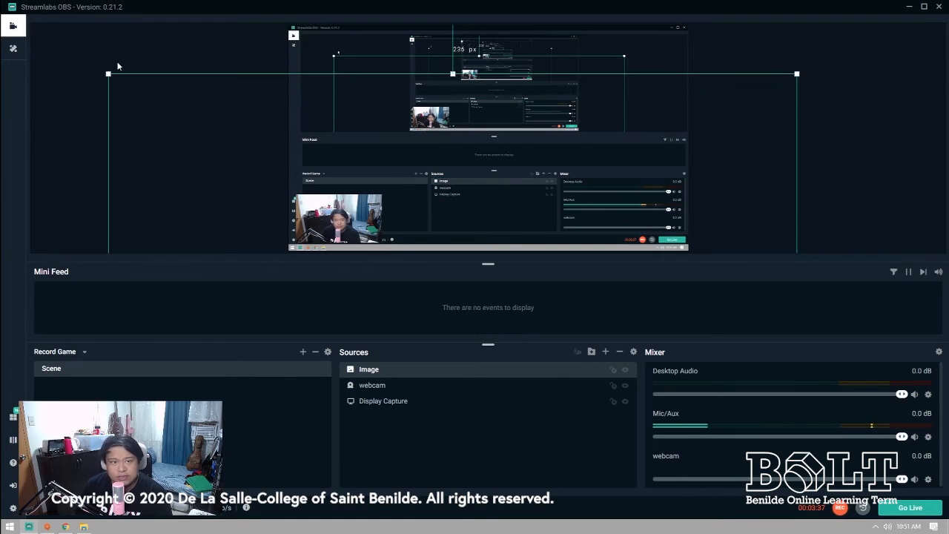
{"action": "left_click_drag", "start_coordinate": [109, 74], "coordinate": [451, 52]}
{"action": "left_click_drag", "start_coordinate": [223, 49], "coordinate": [397, 221]}
{"action": "left_click_drag", "start_coordinate": [468, 225], "coordinate": [397, 53]}
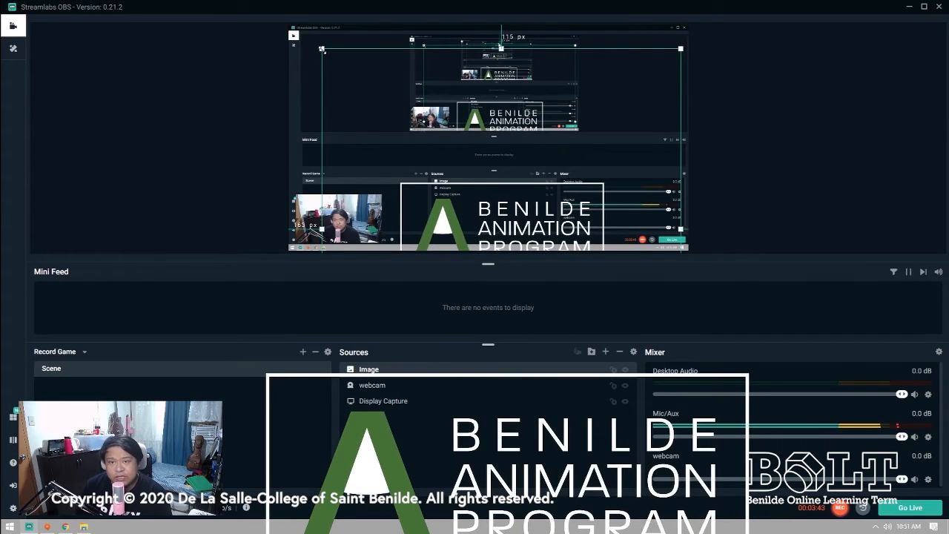
{"action": "left_click_drag", "start_coordinate": [321, 49], "coordinate": [437, 54]}
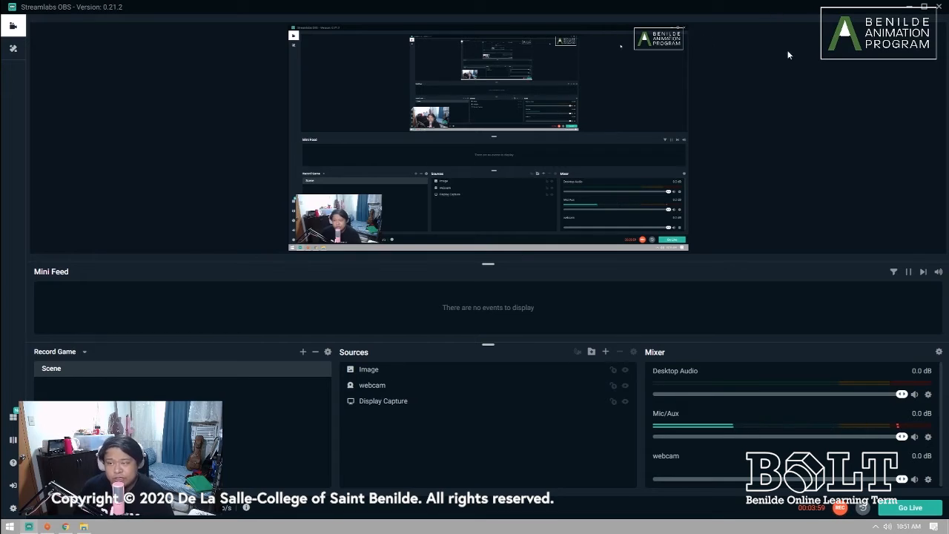
{"action": "left_click", "coordinate": [386, 369]}
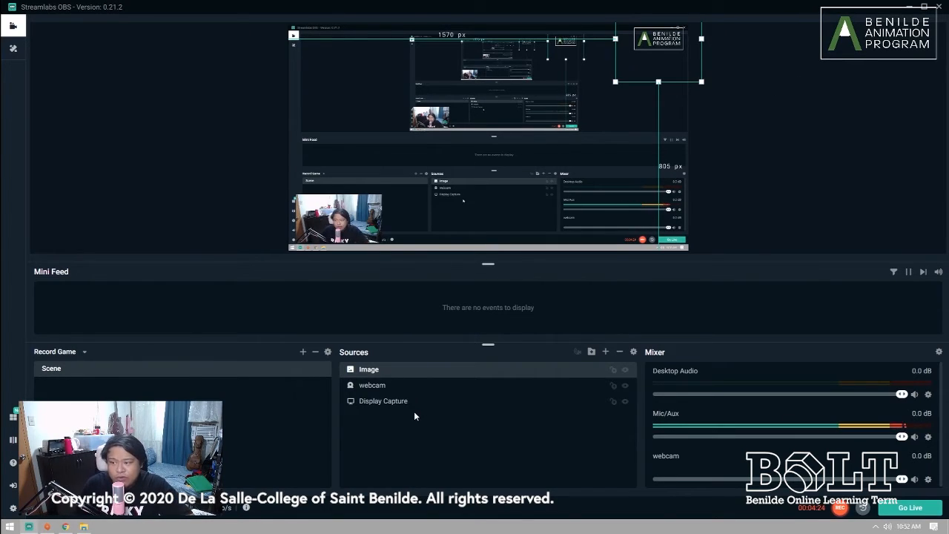
- Rename the existing scene as Lecture
{"action": "right_click", "coordinate": [55, 374]}
{"action": "left_click", "coordinate": [76, 390]}
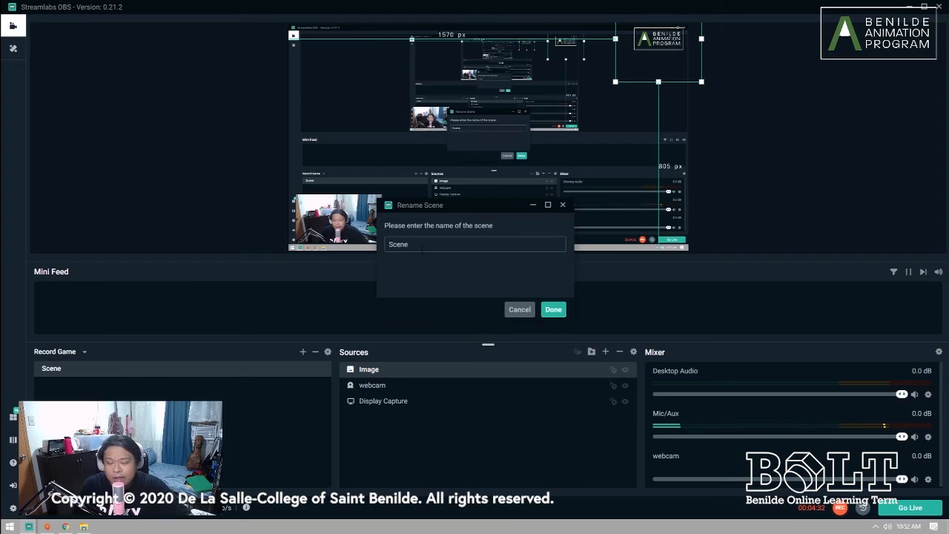
{"action": "type", "text": "Lec"}
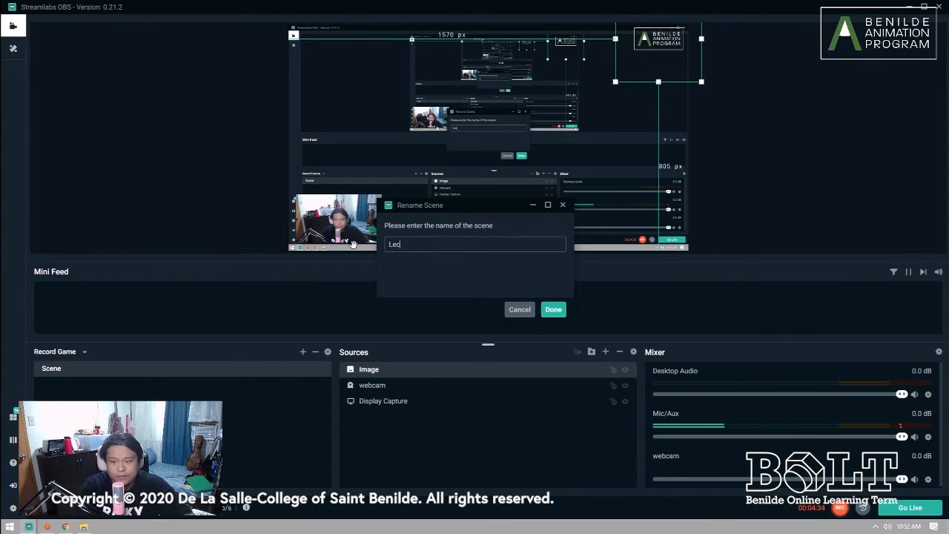
{"action": "type", "text": "ture"}
{"action": "key", "text": "Return"}
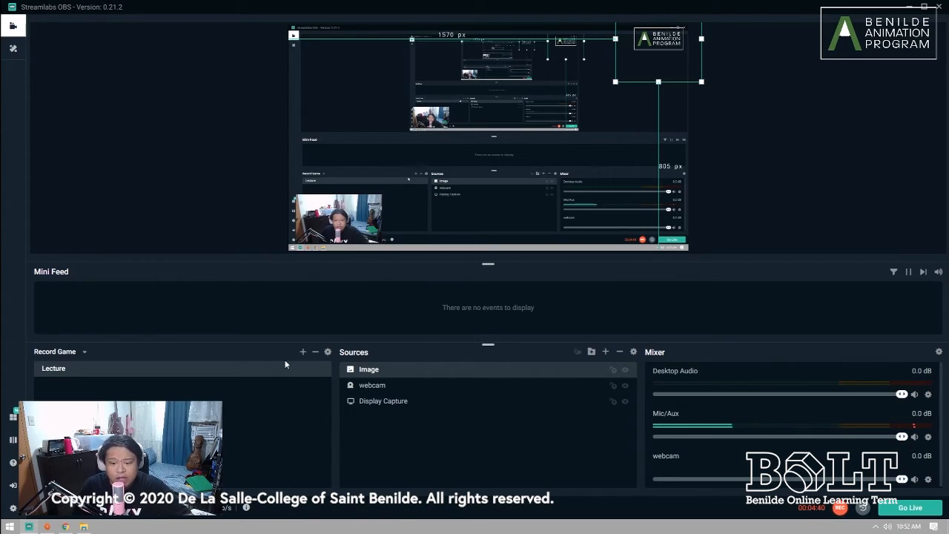
- Add a new scene named Introduction, and switch between the Lecture and Introduction scenes
{"action": "left_click", "coordinate": [303, 353]}
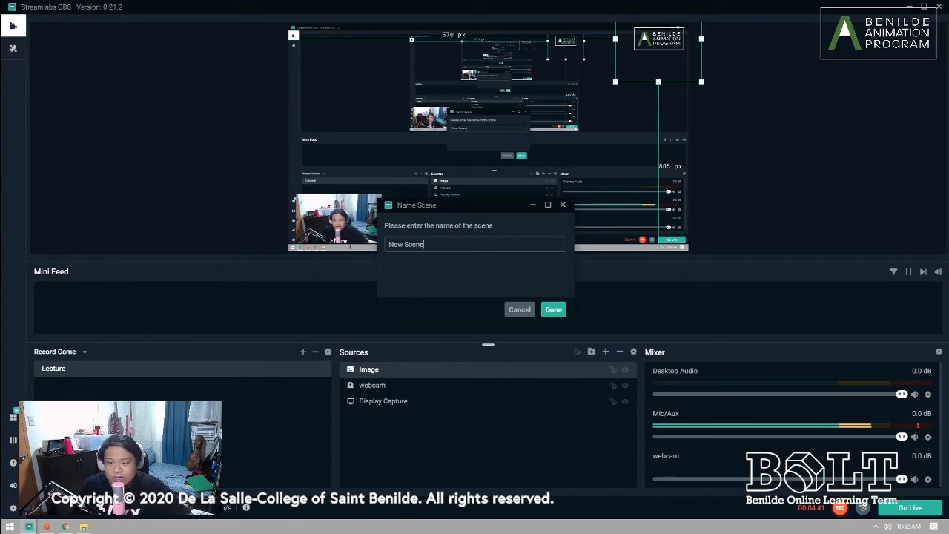
{"action": "type", "text": "Intro"}
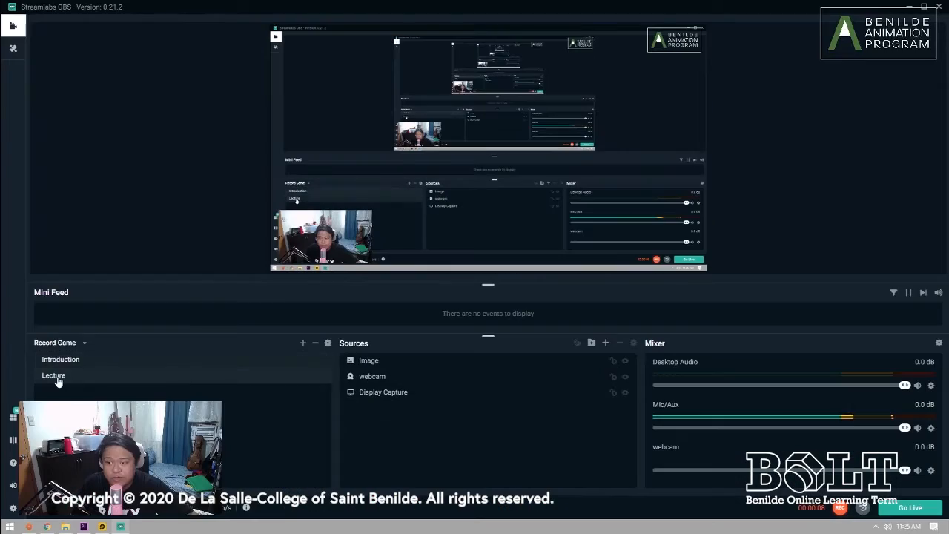
{"action": "left_click", "coordinate": [57, 379]}
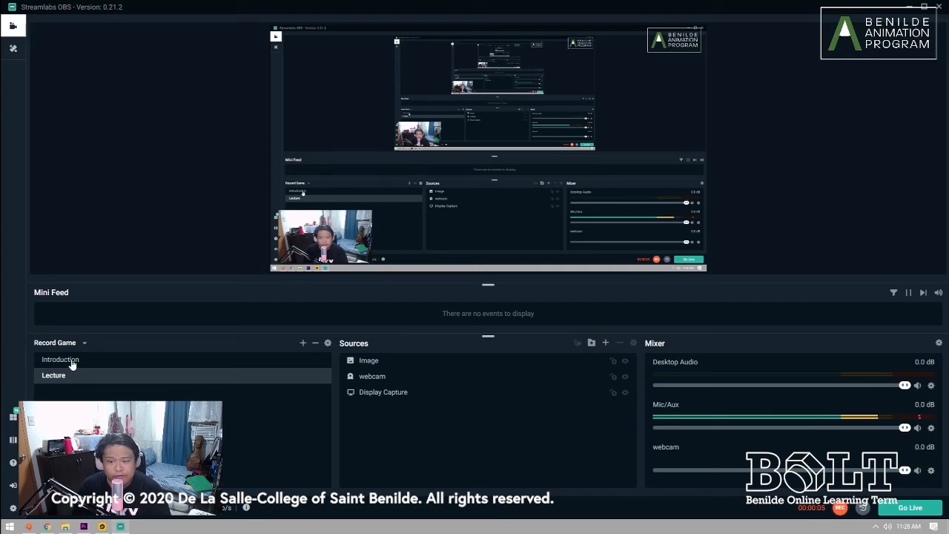
{"action": "left_click", "coordinate": [60, 359]}
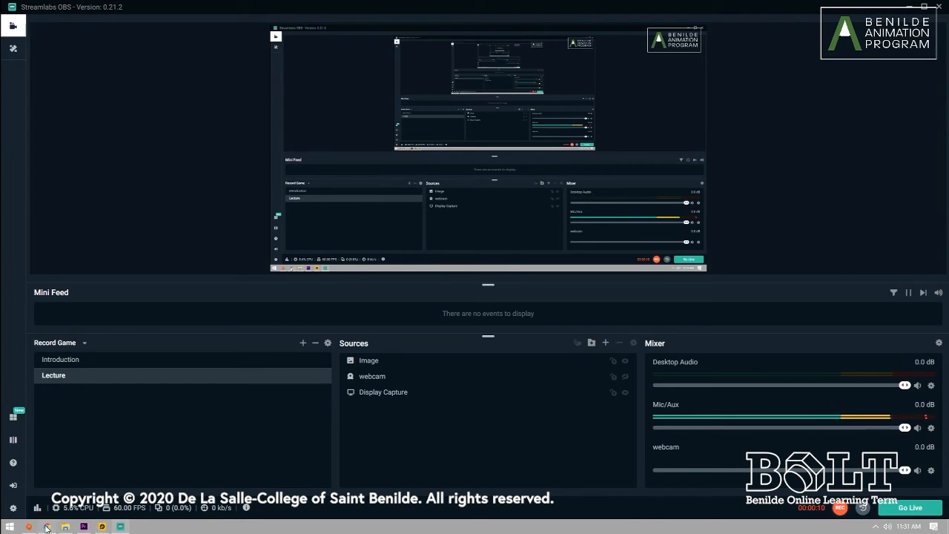
- Switch to Facebook in the browser, create a live video that uses a stream key, and copy that key
{"action": "left_click", "coordinate": [46, 526]}
{"action": "left_click", "coordinate": [430, 111]}
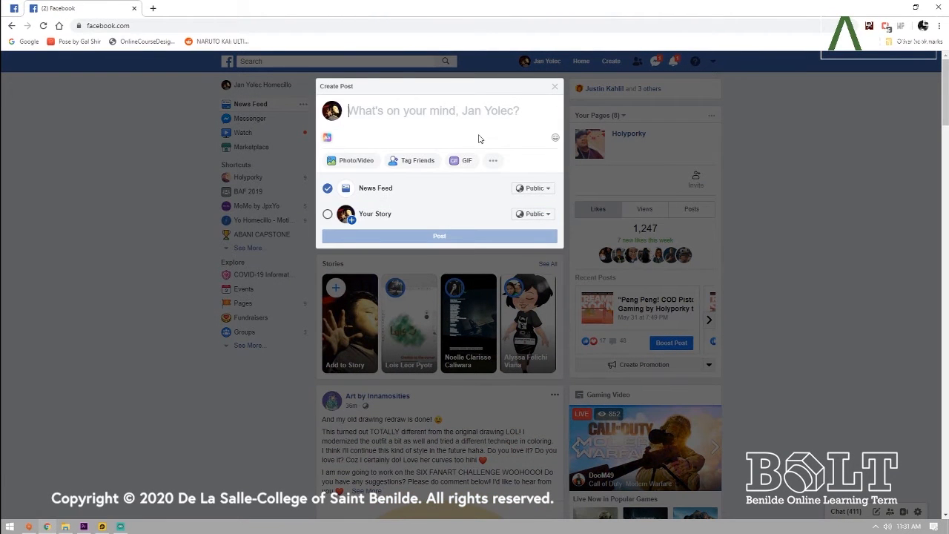
{"action": "left_click", "coordinate": [494, 161]}
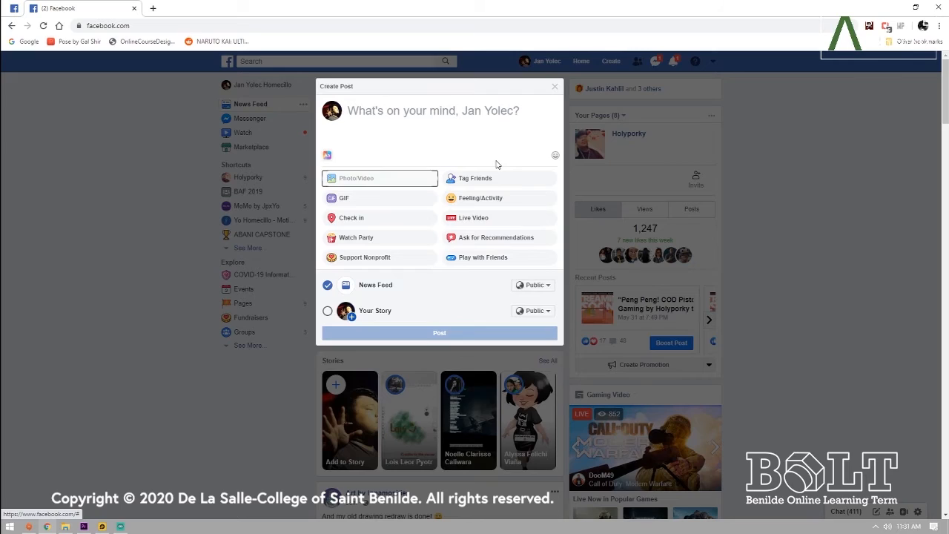
{"action": "left_click", "coordinate": [481, 219]}
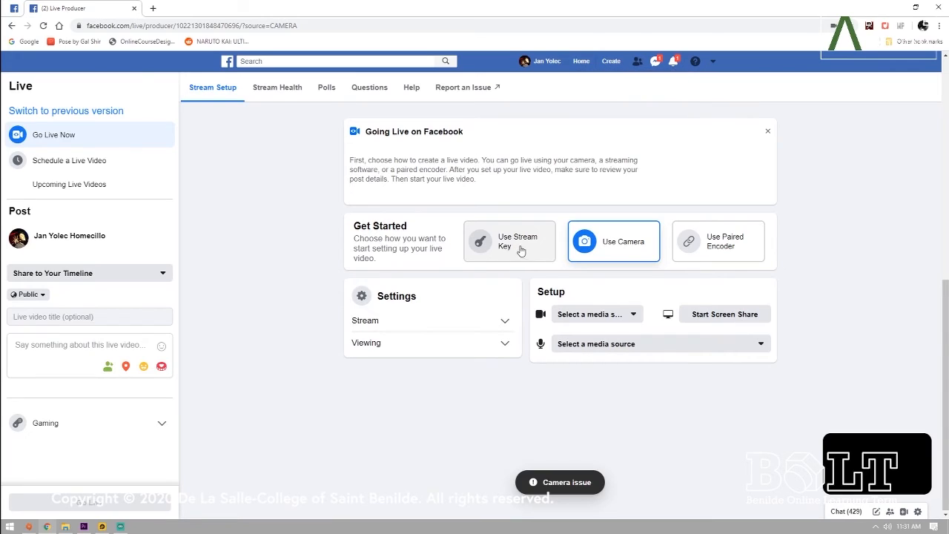
{"action": "left_click", "coordinate": [522, 249]}
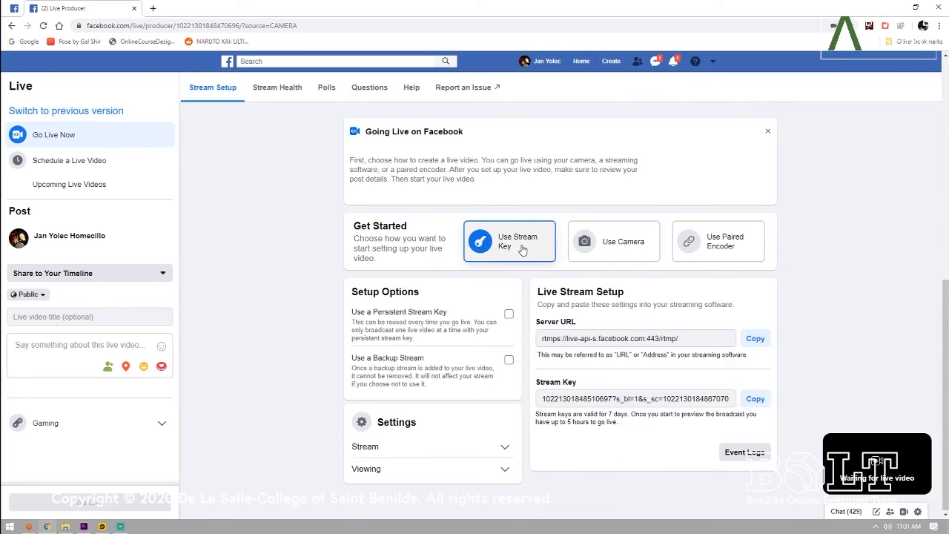
{"action": "left_click", "coordinate": [757, 399]}
- In Streamlabs OBS, set the streaming service to Facebook Live, paste the stream key into its field and save the settings
{"action": "left_click", "coordinate": [121, 527]}
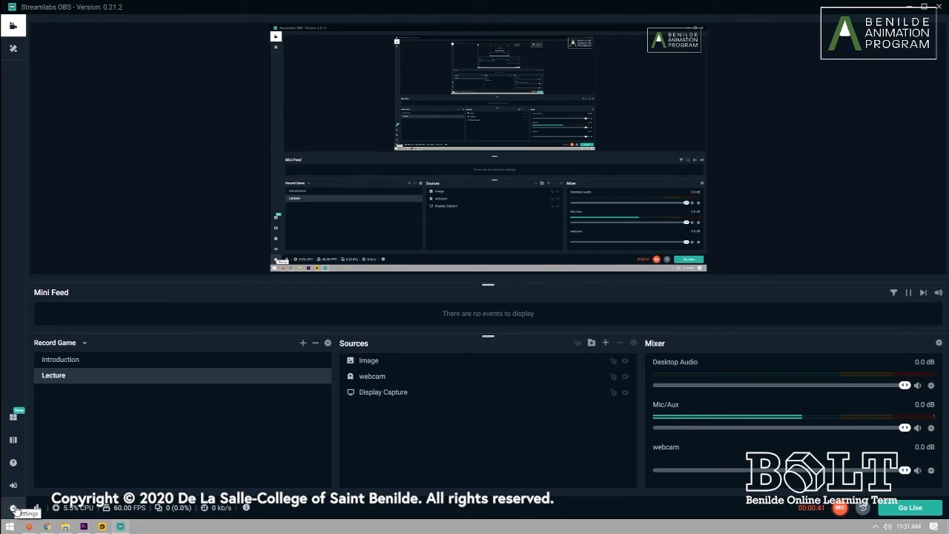
{"action": "left_click", "coordinate": [13, 508]}
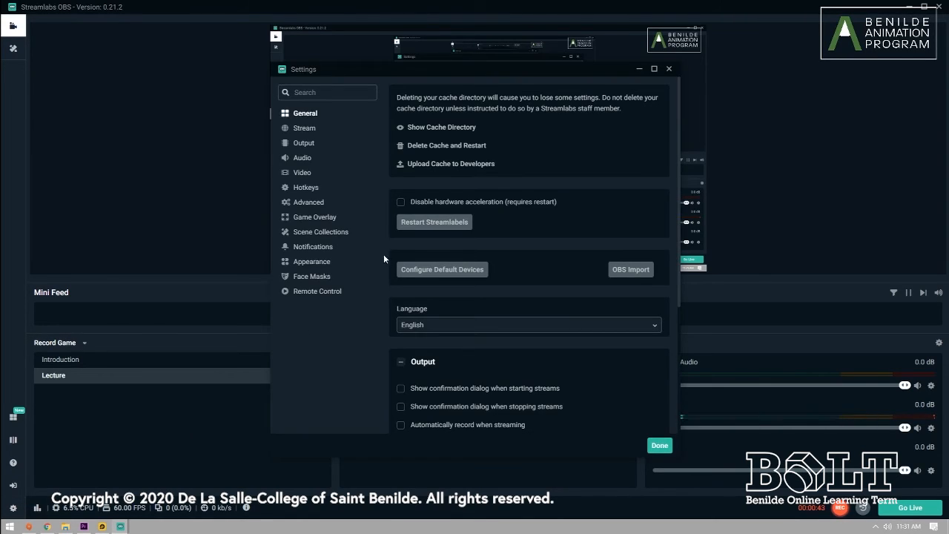
{"action": "left_click", "coordinate": [304, 128]}
{"action": "left_click", "coordinate": [419, 163]}
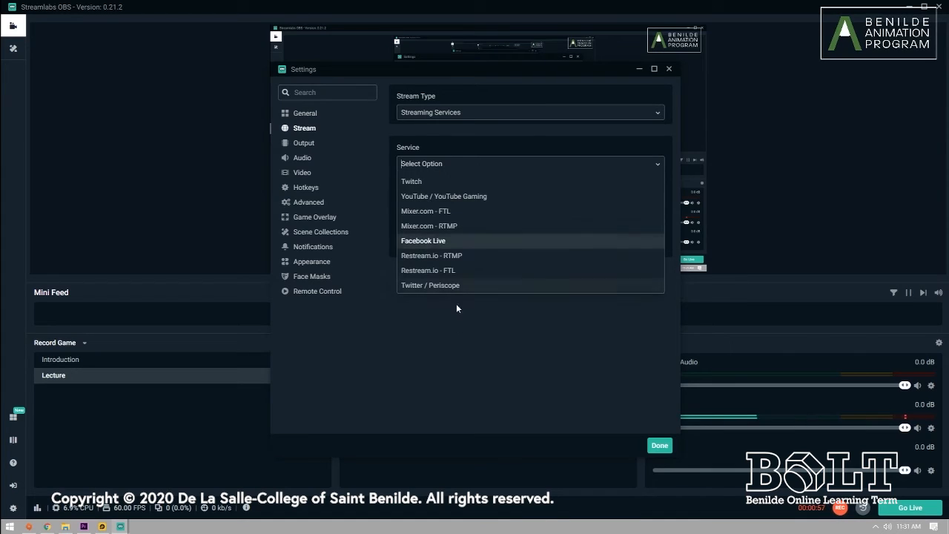
{"action": "left_click", "coordinate": [438, 240]}
{"action": "left_click", "coordinate": [465, 247]}
{"action": "key", "text": "ctrl+v"}
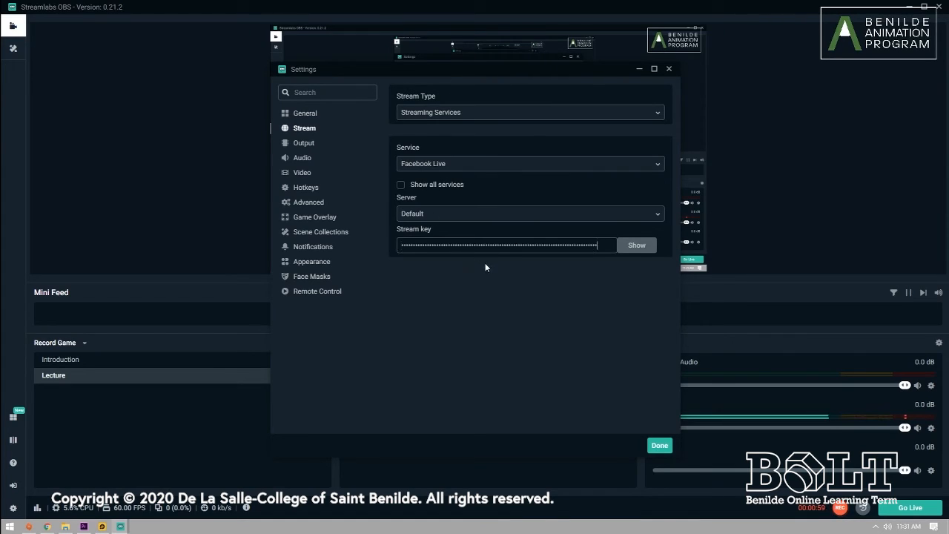
{"action": "left_click", "coordinate": [659, 445]}
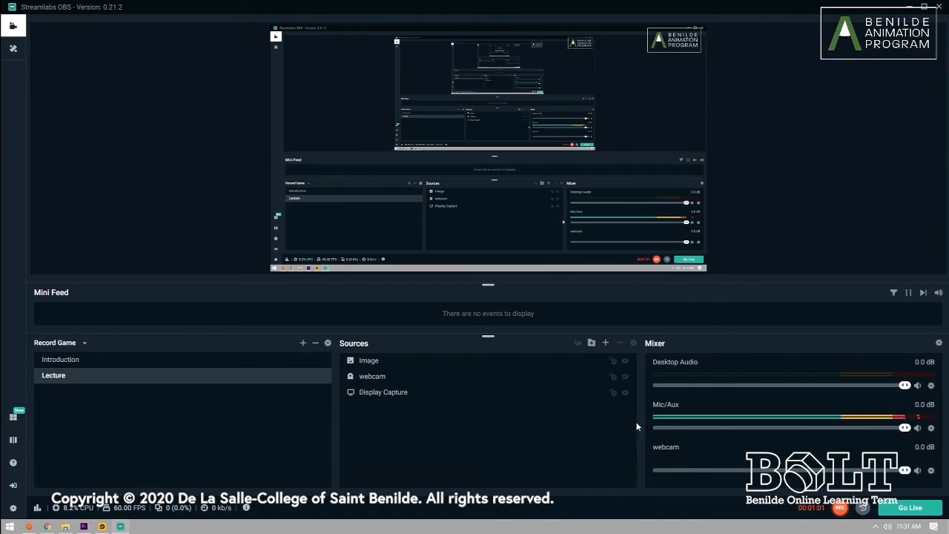
- Start streaming from Streamlabs OBS and switch back to Facebook's Live Producer to preview the incoming video
{"action": "left_click", "coordinate": [898, 505]}
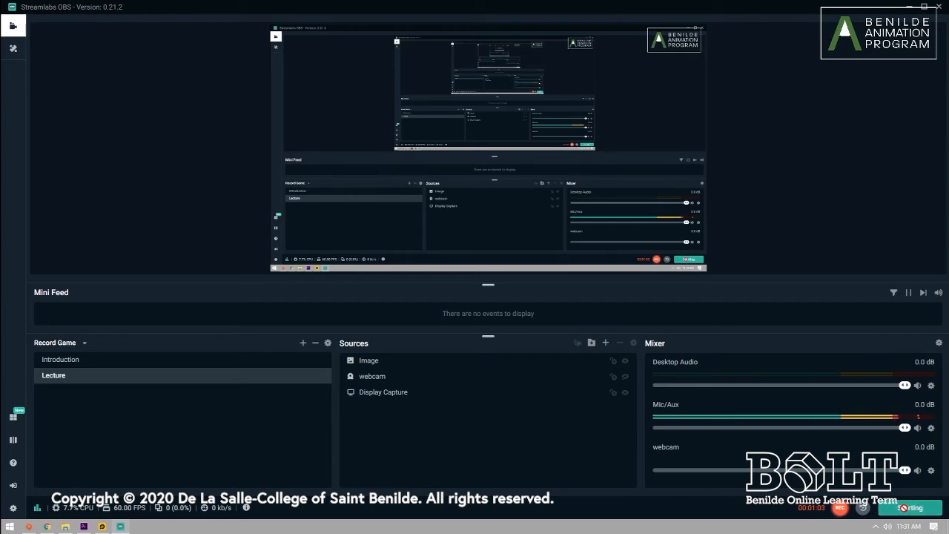
{"action": "left_click", "coordinate": [47, 527]}
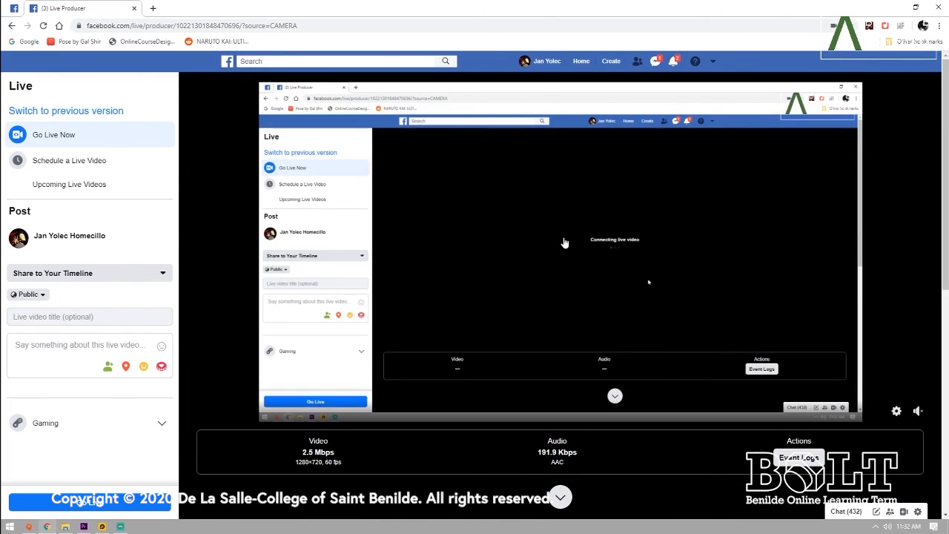
- Review where the live video can be shared and the post's title and description fields
{"action": "left_click", "coordinate": [74, 274]}
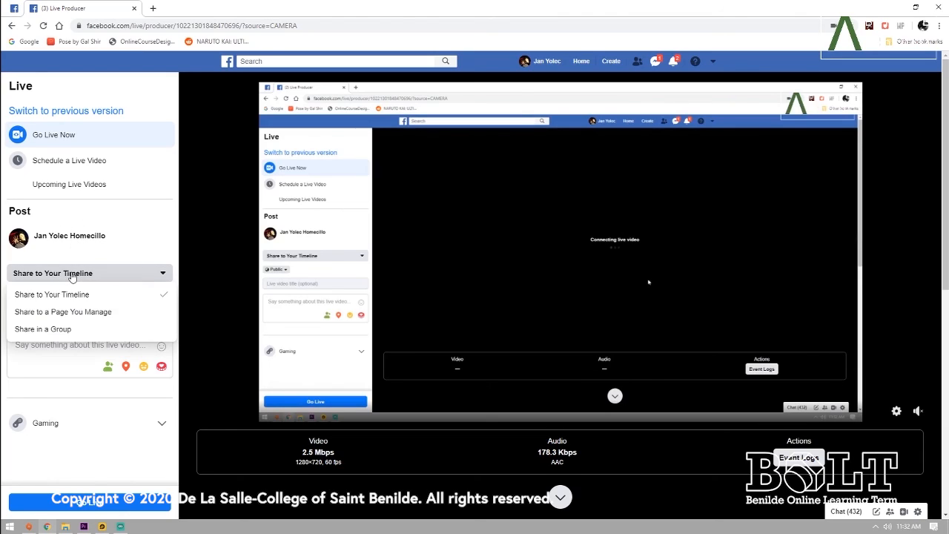
{"action": "left_click", "coordinate": [61, 357]}
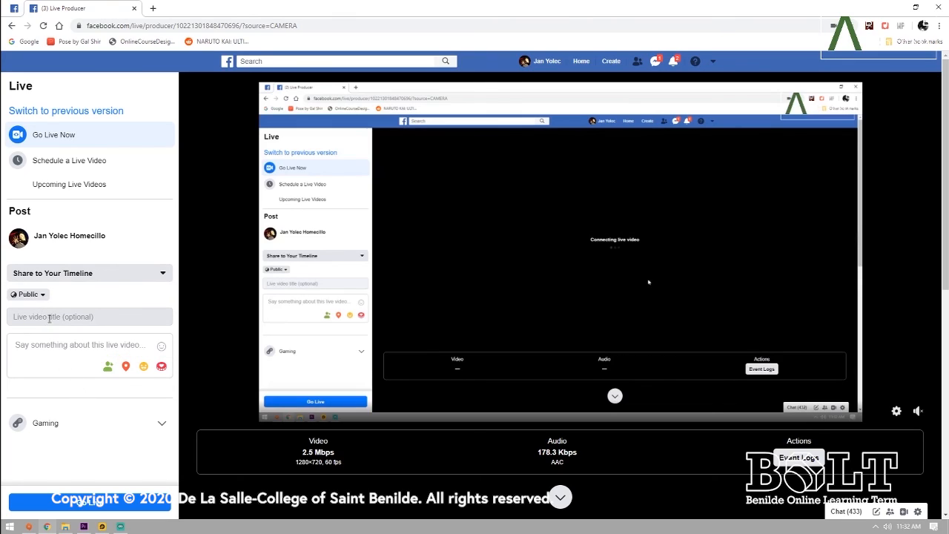
{"action": "left_click", "coordinate": [62, 349]}
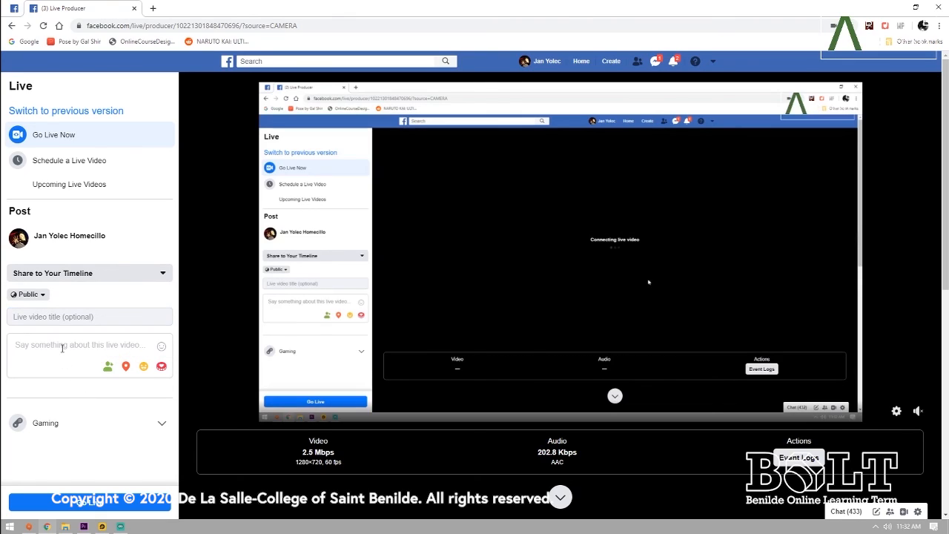